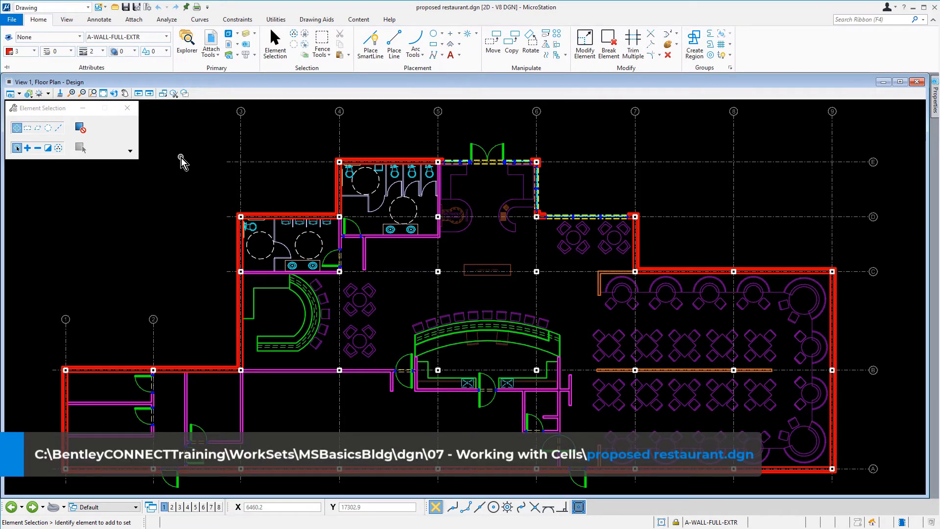
Window-zoom the view onto the restrooms and the saltwater fish tank seating.
click(92, 94)
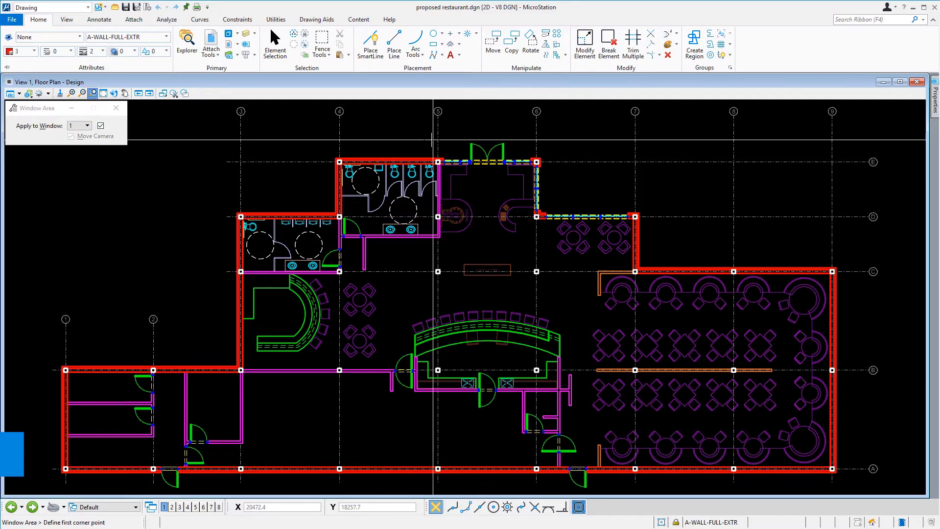
click(402, 139)
click(550, 245)
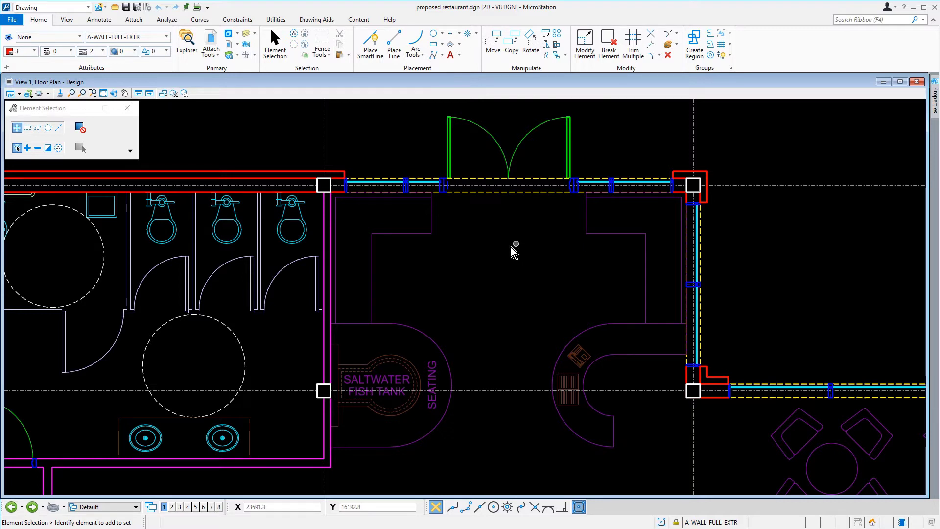
Measure the 1490.9mm Minimum Between distance from the fish tank to the opposite seating.
click(167, 20)
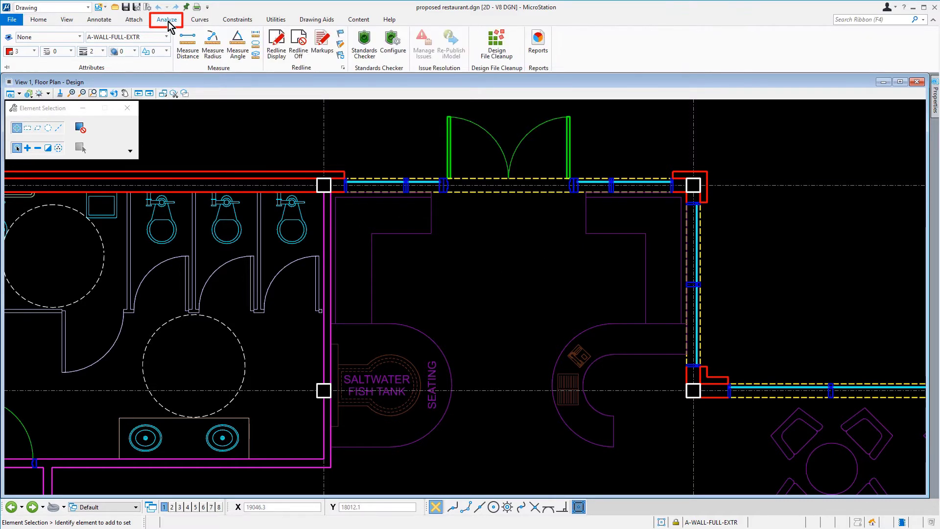
click(189, 48)
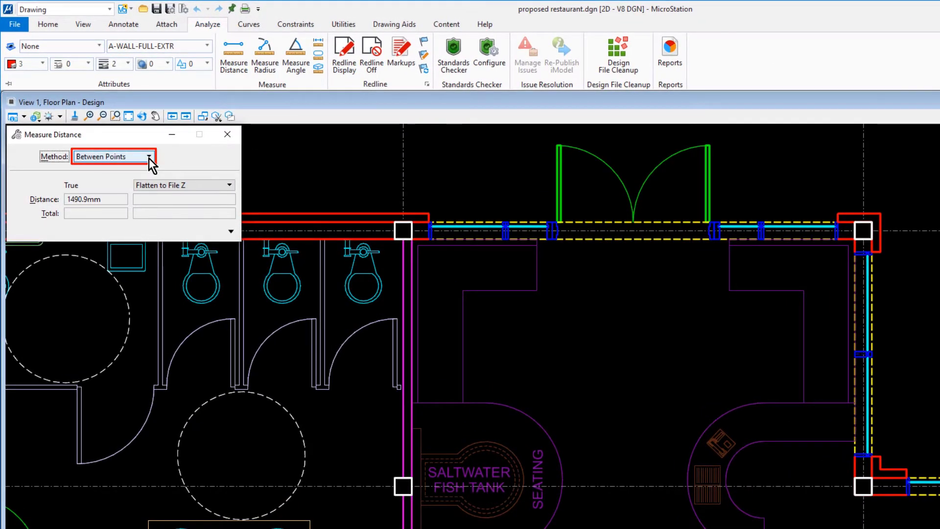
click(149, 158)
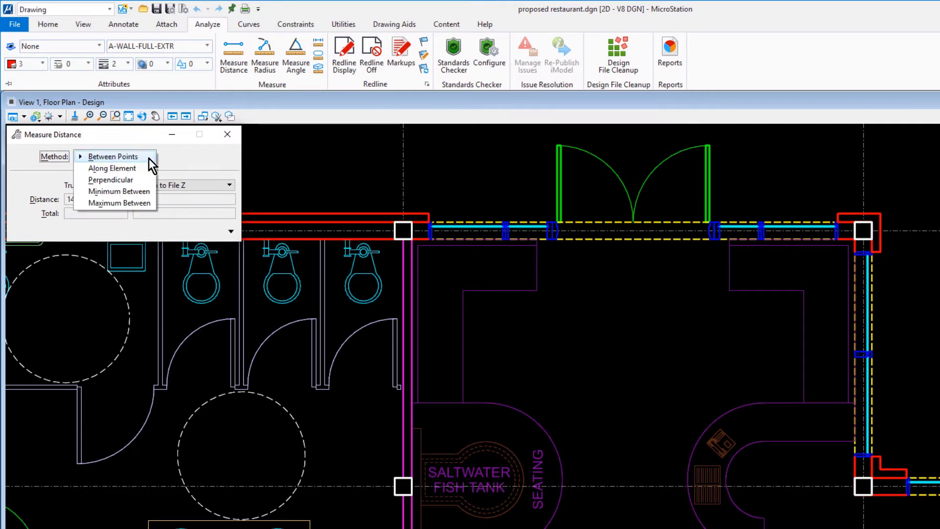
click(148, 193)
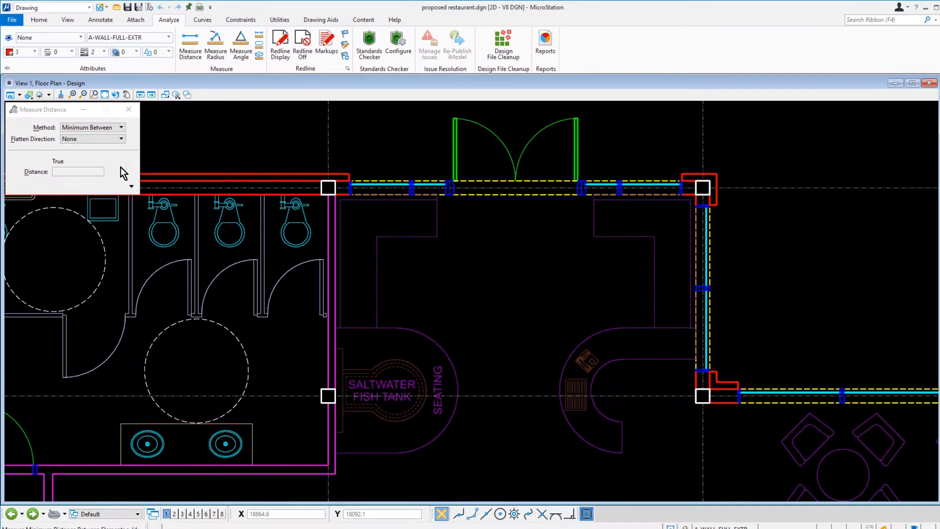
click(443, 344)
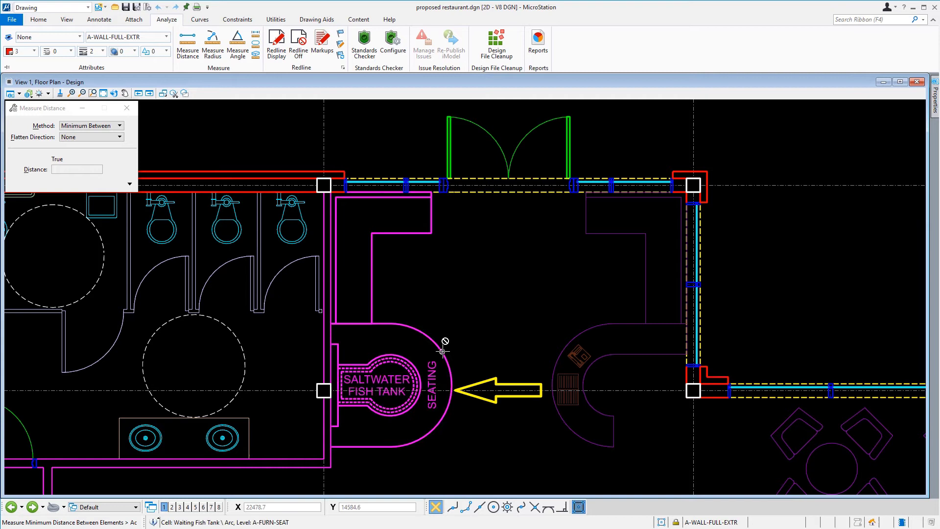
click(551, 374)
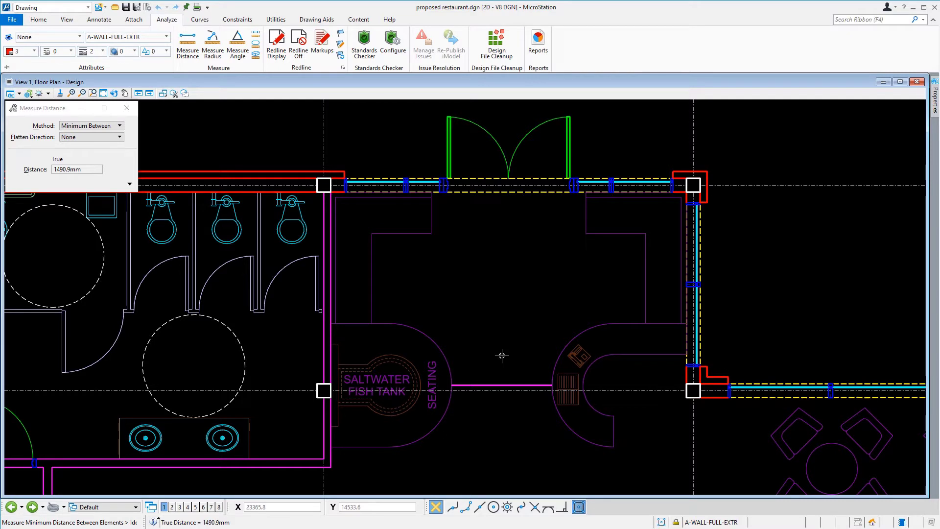
right_click(502, 355)
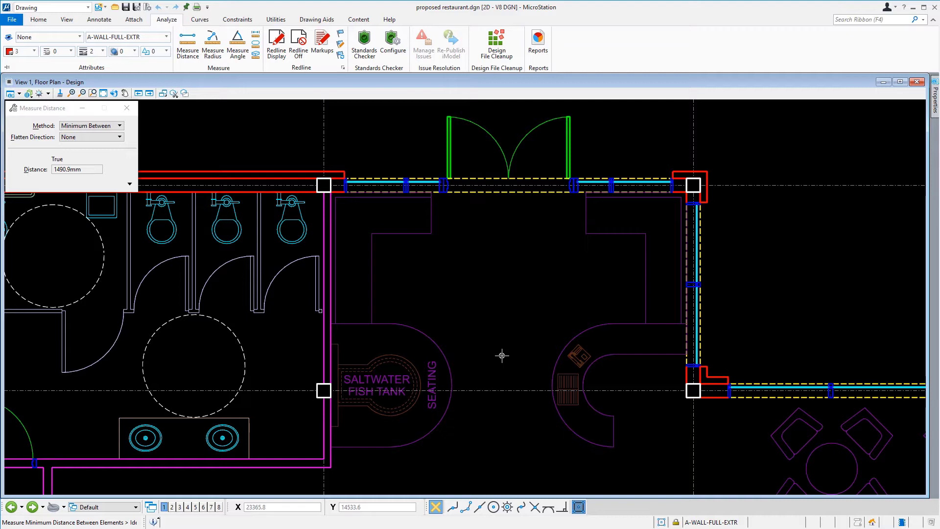
Attach Bldg_Furniture.cel in the Cells dialog and select the Waiting Hostess Station cell.
click(99, 20)
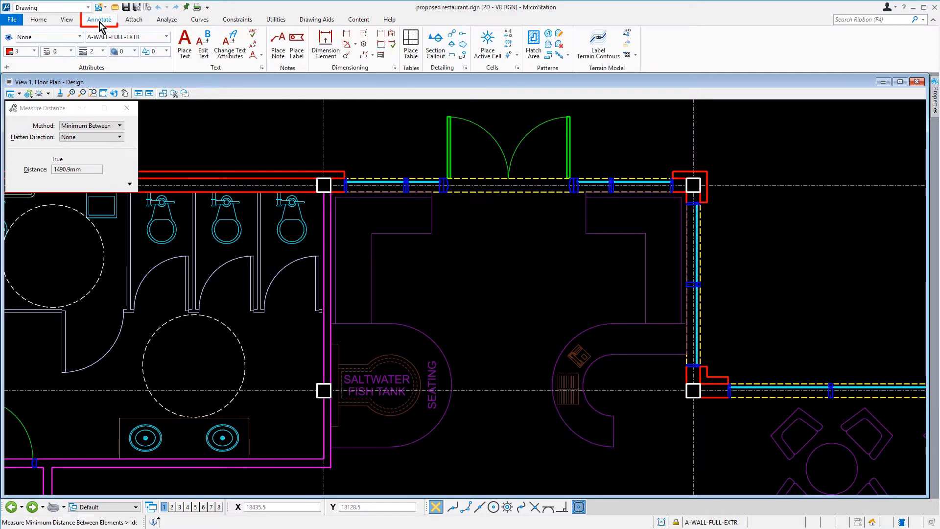
click(517, 68)
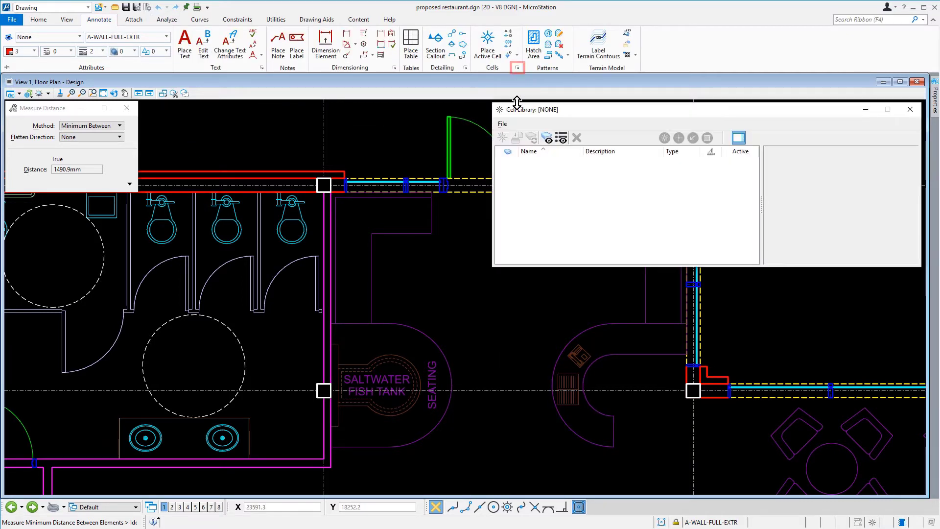
click(504, 124)
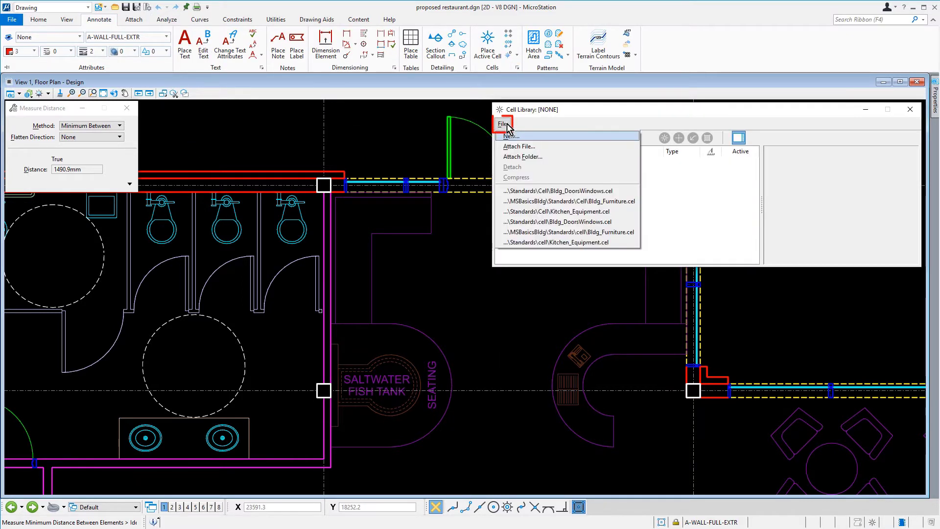
click(566, 206)
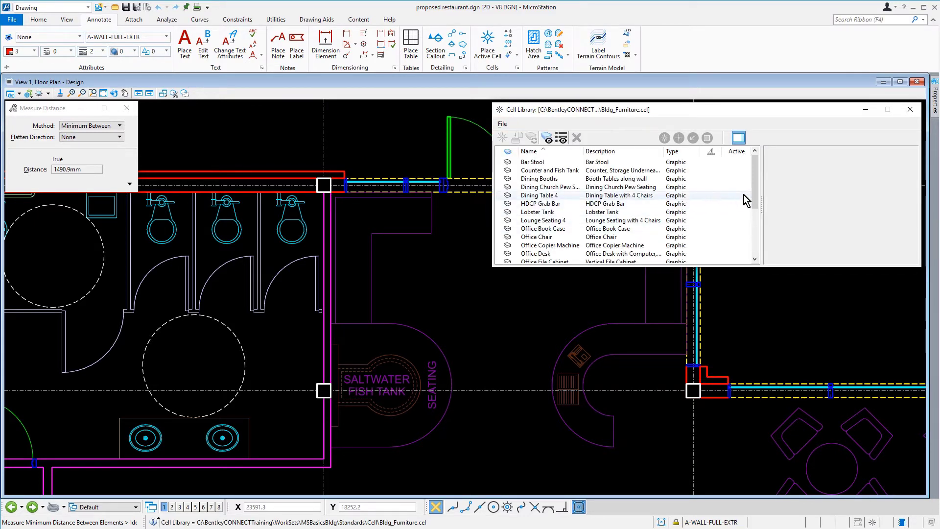
drag(756, 186, 755, 231)
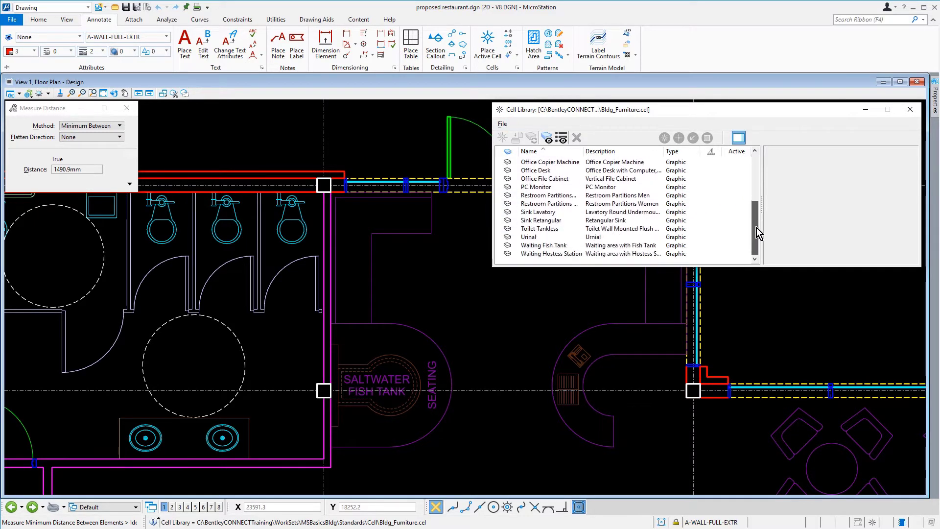
click(578, 254)
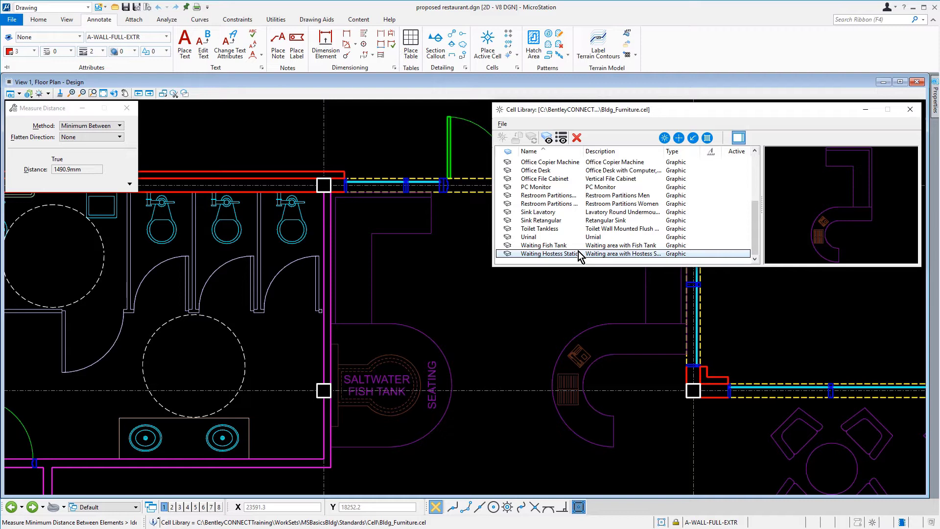
right_click(579, 255)
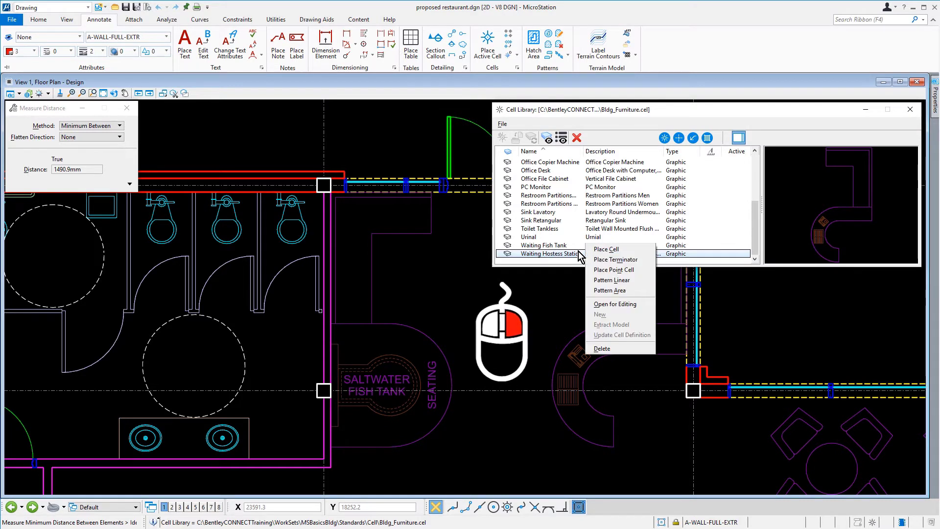
Open the Waiting Hostess Station cell for editing and close the Cell Library dialog.
click(636, 306)
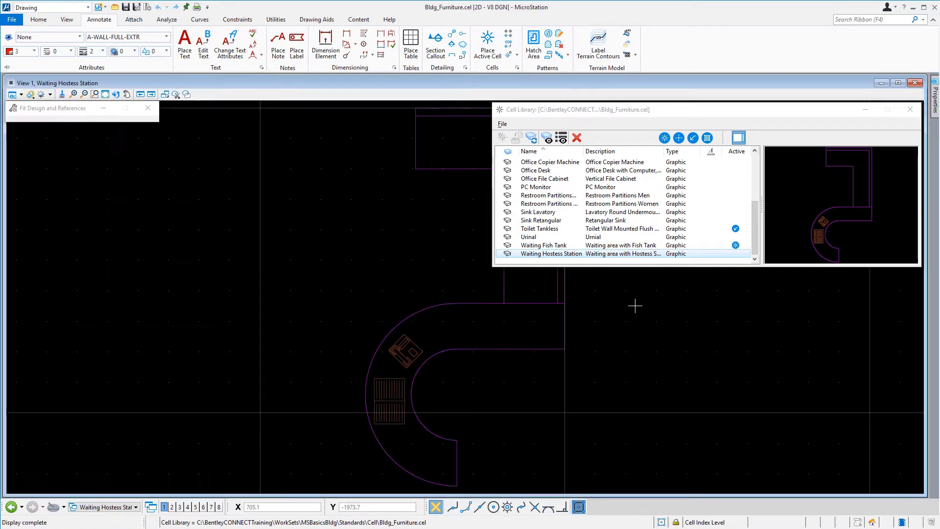
click(911, 115)
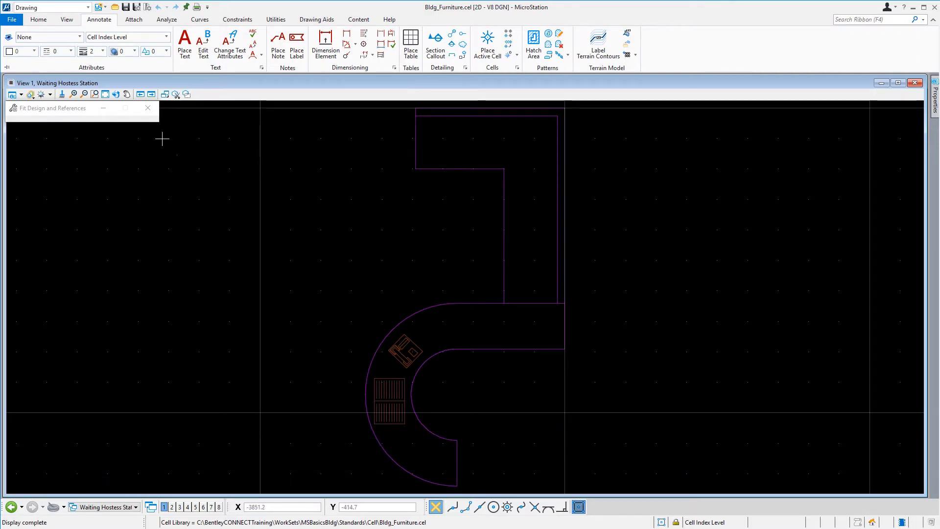
click(38, 19)
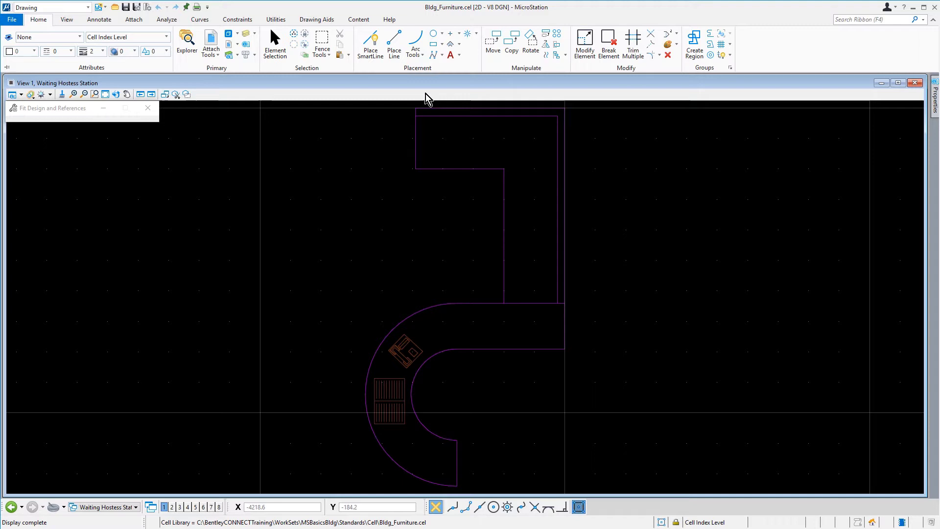
Fence-stretch the hostess station's arc end 337 along X, shortening its straight section.
click(556, 47)
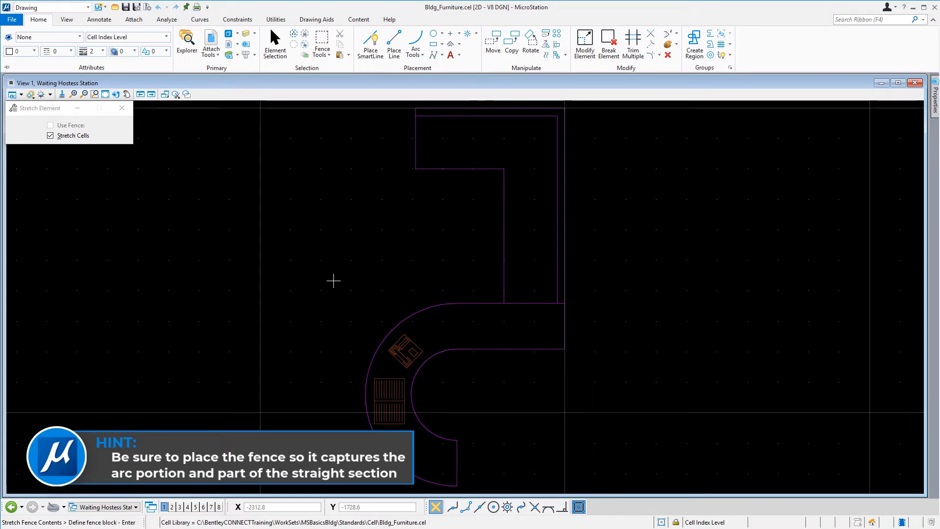
click(332, 281)
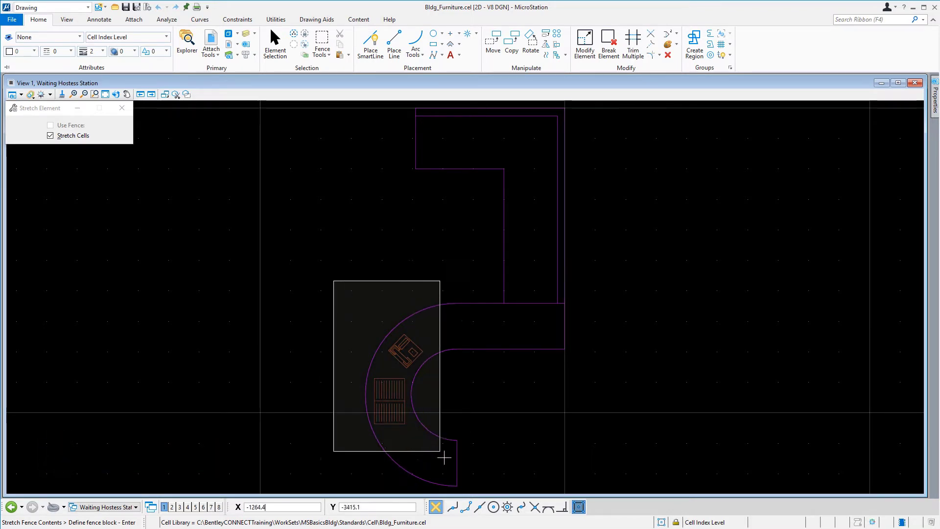
click(483, 490)
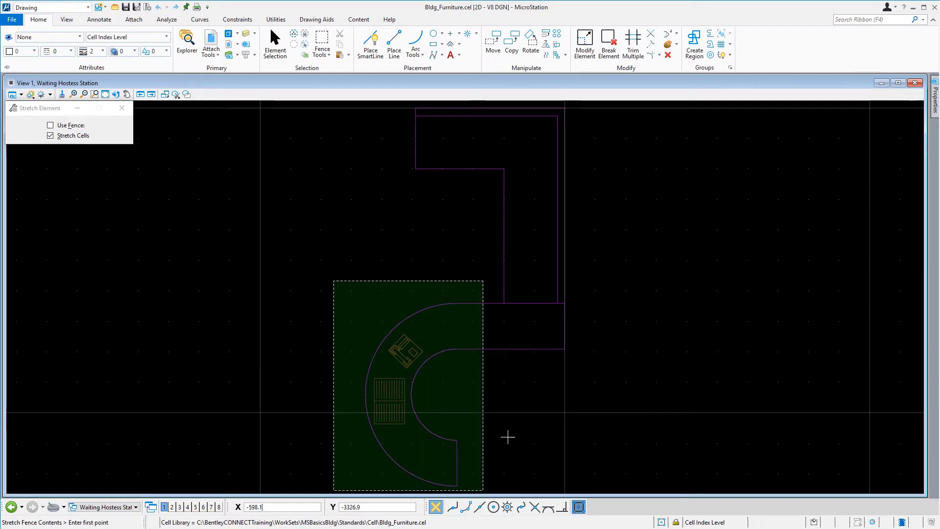
click(524, 424)
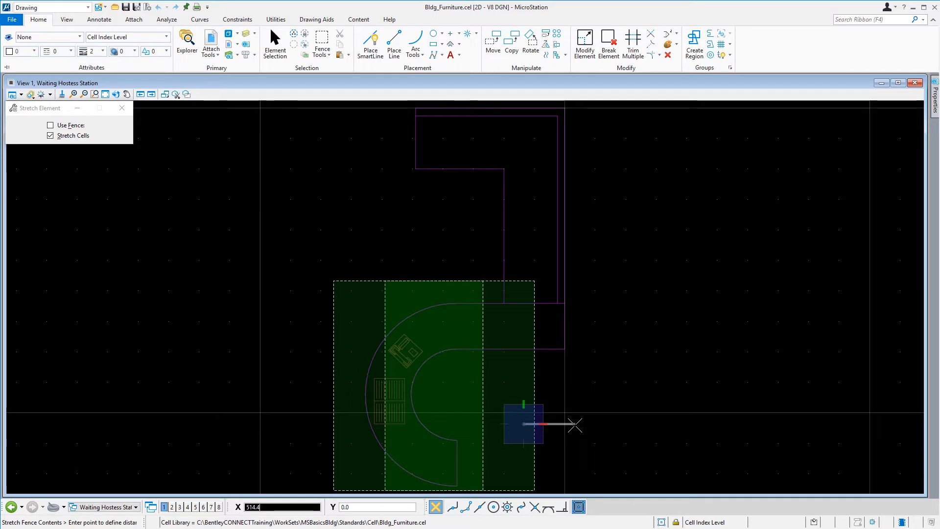
text(337)
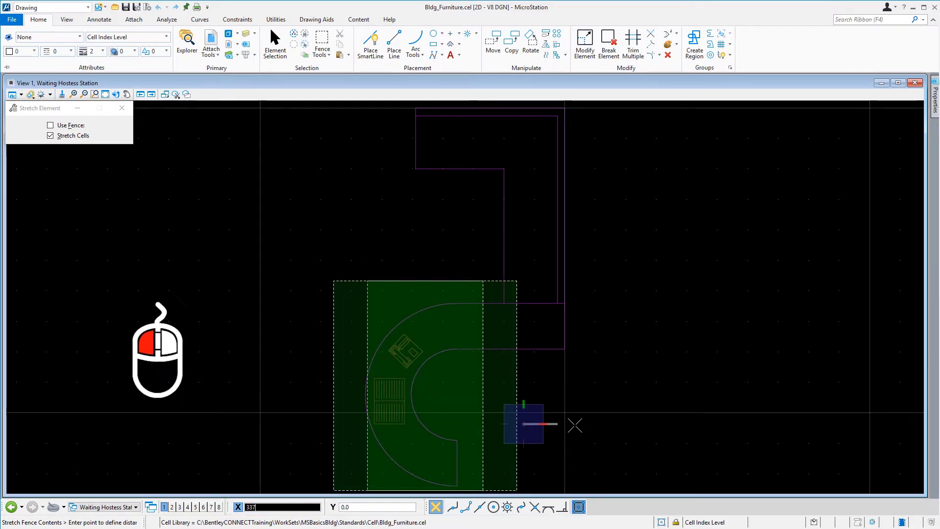
click(574, 425)
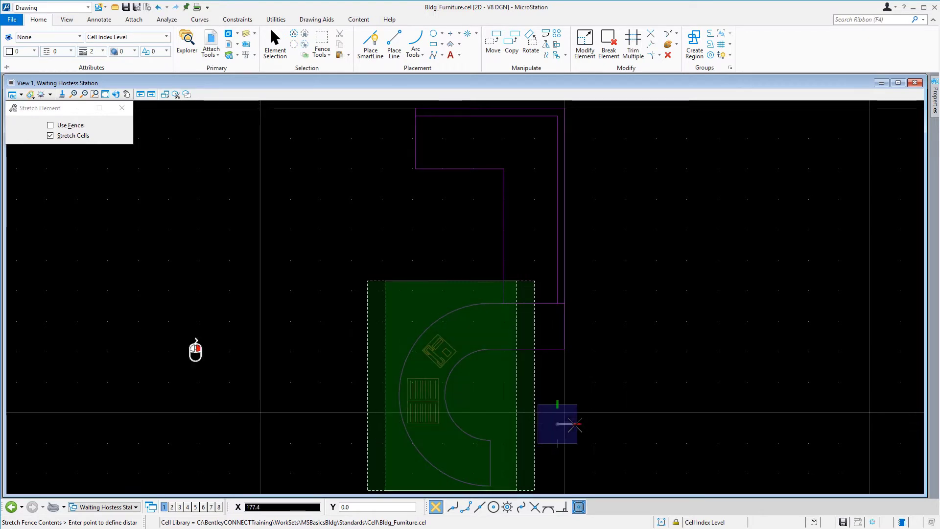
right_click(575, 425)
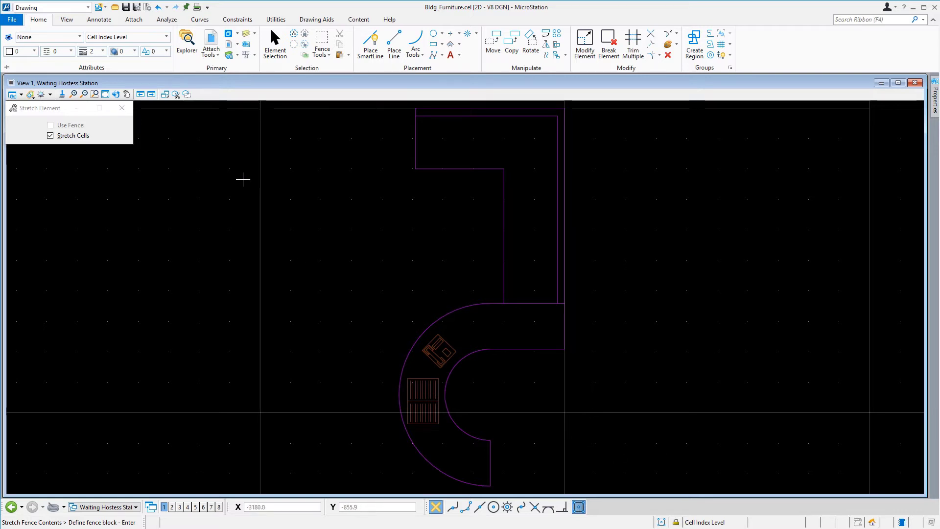
Copy Lounge Seating 4 as 'Lounge Seating 3', described 'Lounge Seating with 3 Chairs'.
click(229, 35)
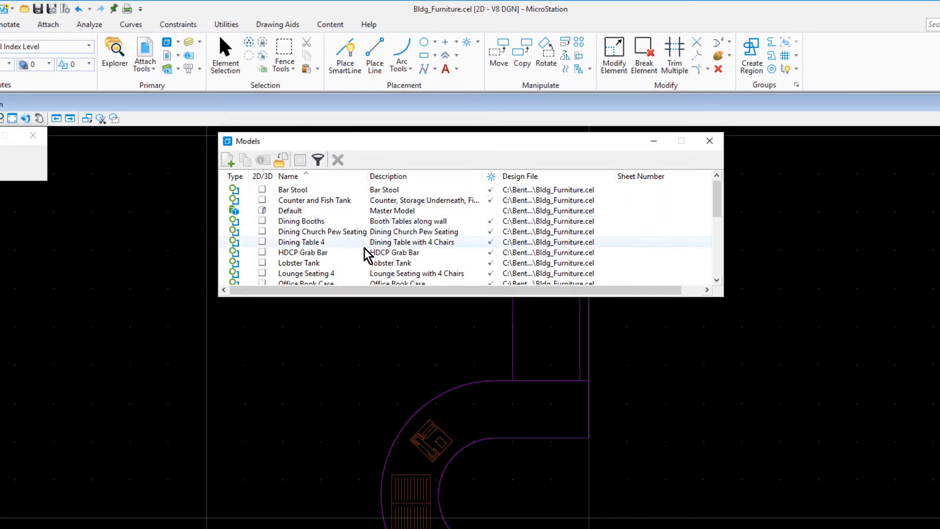
right_click(350, 274)
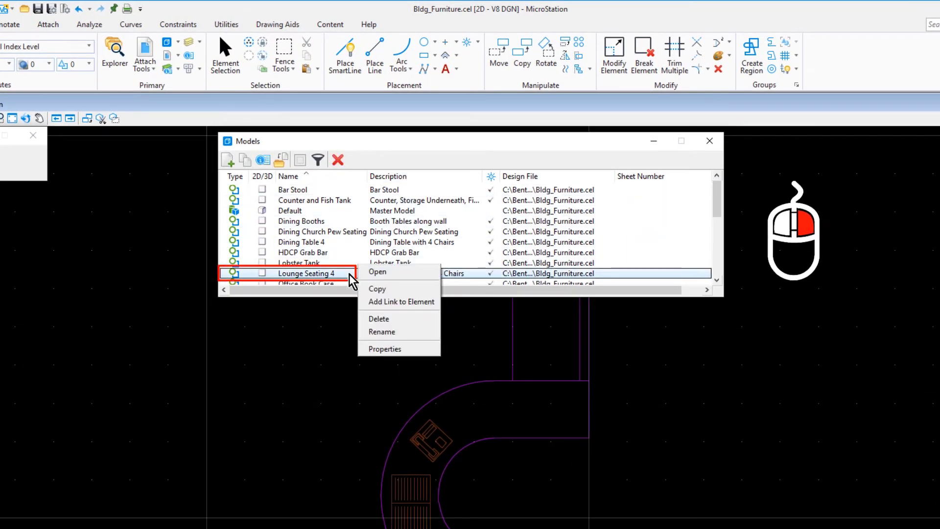
click(392, 290)
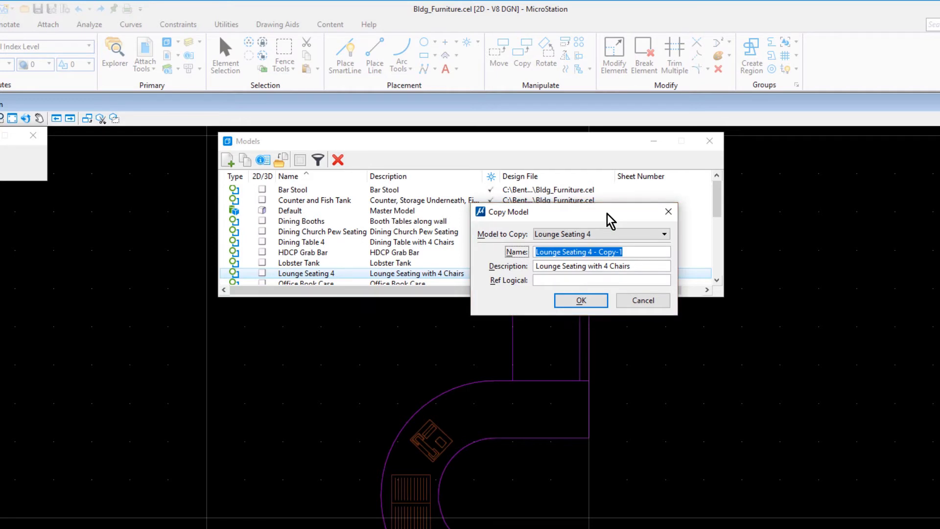
click(630, 257)
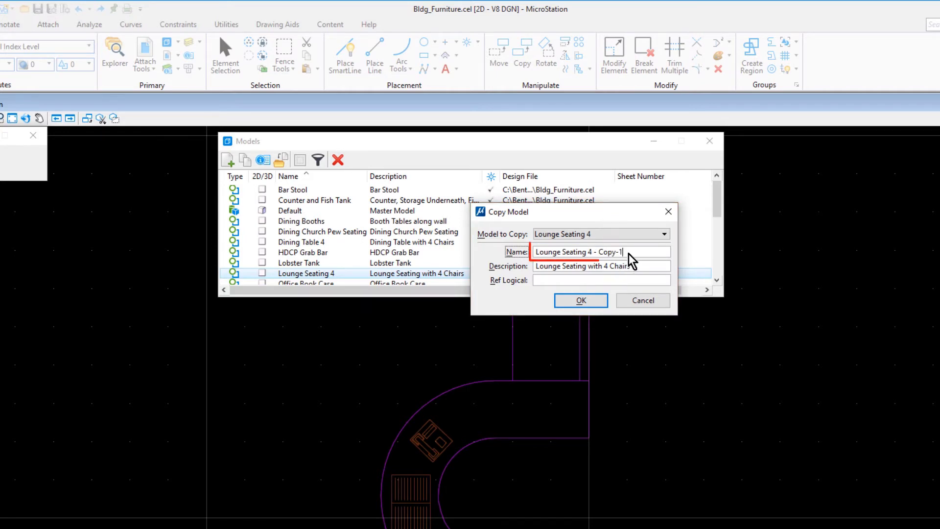
key(BackSpace)
key(BackSpace)
key(BackSpace)
key(BackSpace)
key(BackSpace)
key(BackSpace)
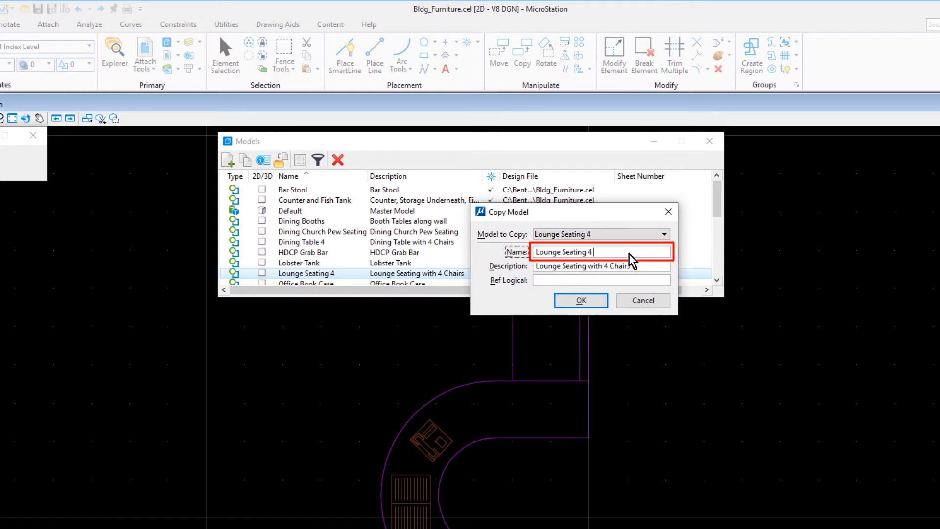
key(BackSpace)
key(BackSpace)
text(3)
click(603, 269)
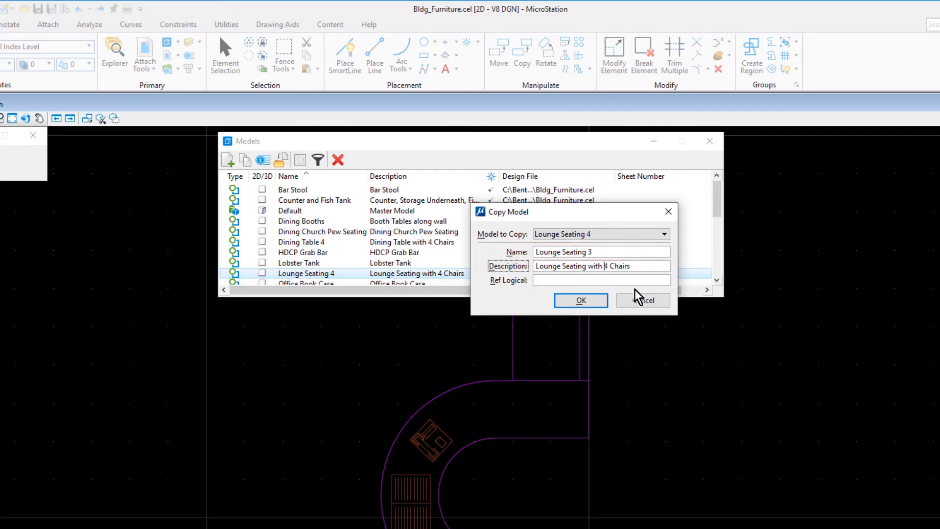
key(BackSpace)
text(3)
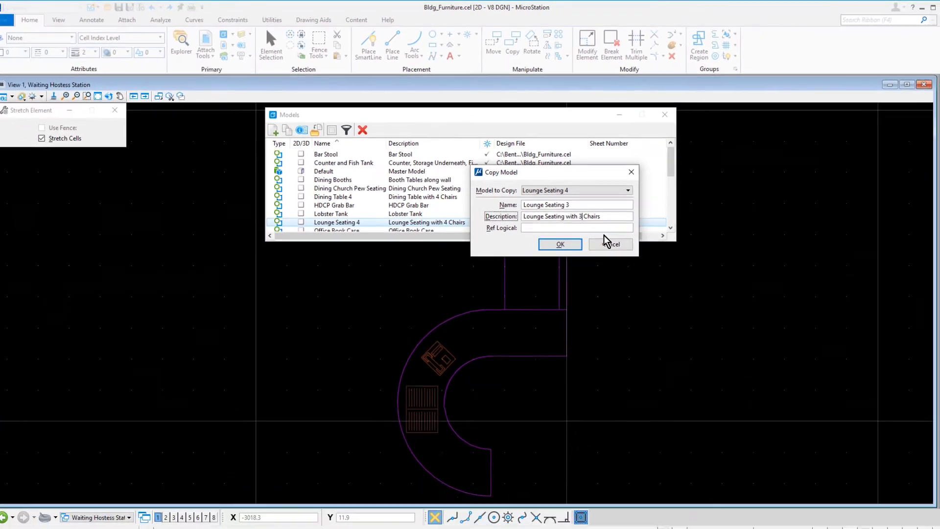
click(569, 238)
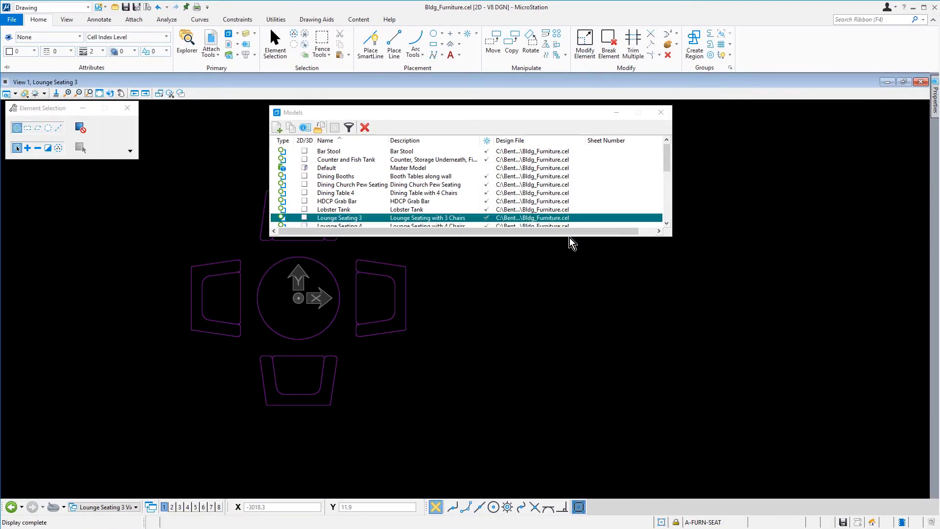
Delete the bottom chair from the Lounge Seating 3 round-table layout.
click(660, 112)
middle_drag(367, 241, 545, 248)
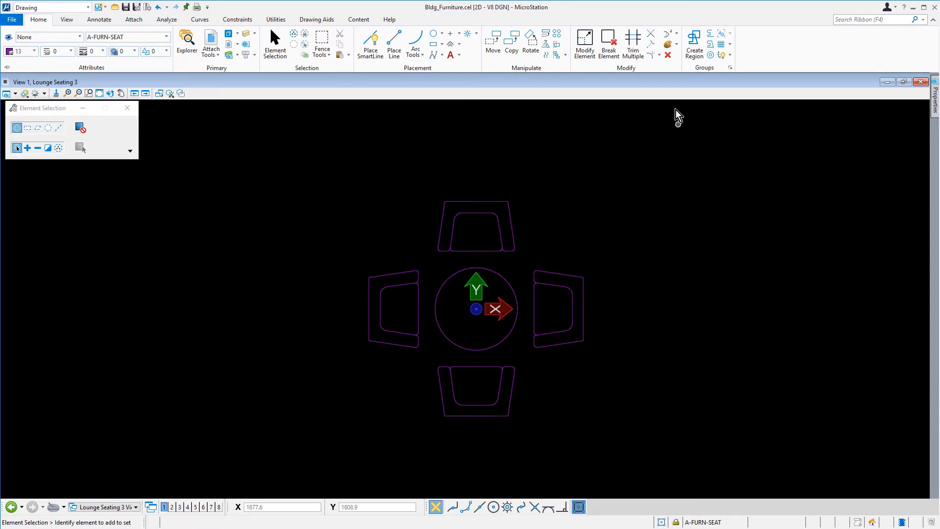
click(667, 56)
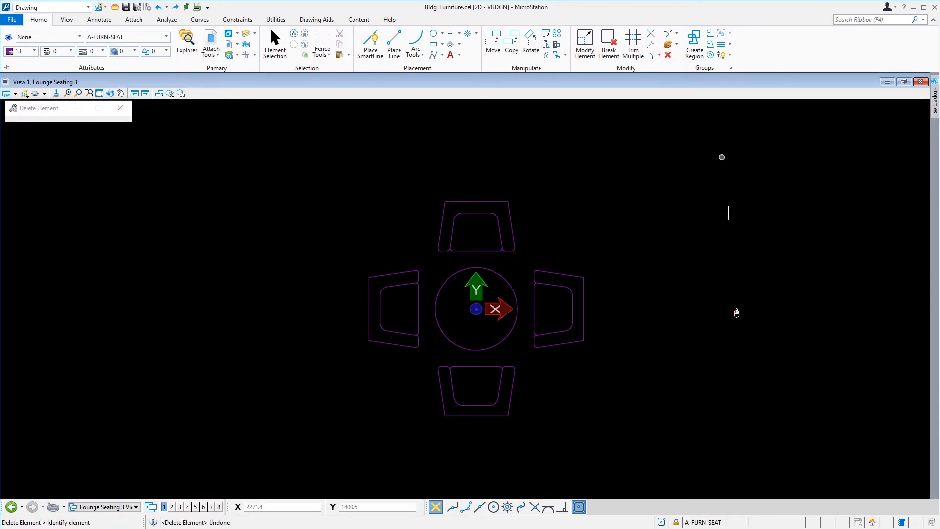
click(603, 444)
drag(547, 441, 419, 357)
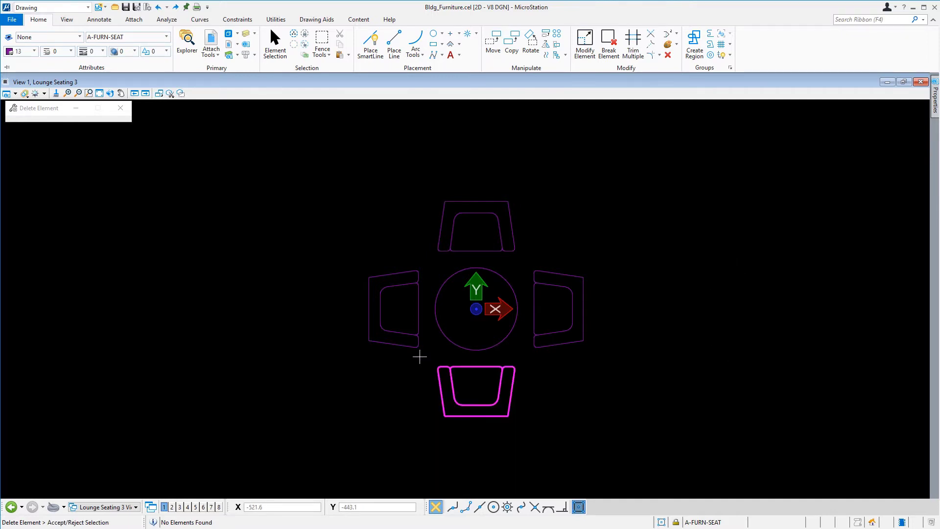
click(420, 357)
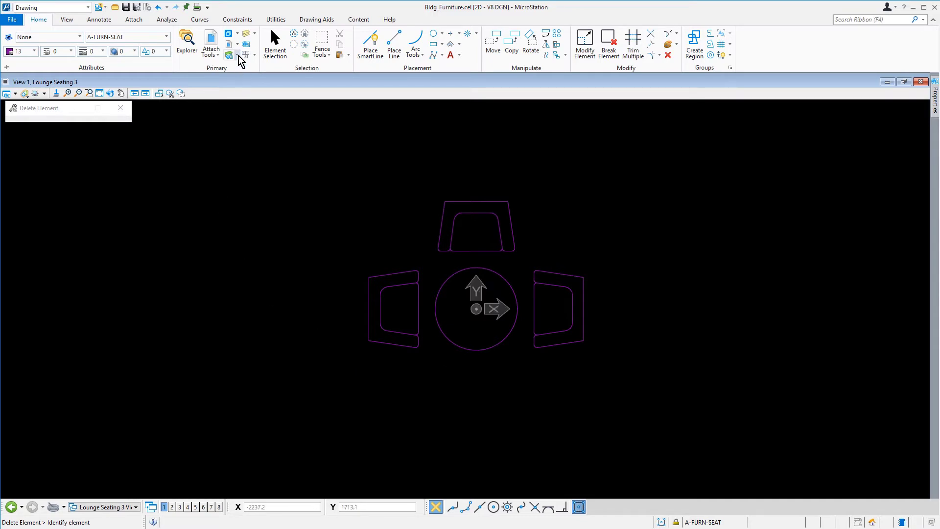
Copy Lounge Seating 3 as 'Lounge Seating 2', described 'Lounge Seating with 2 Chairs'.
click(229, 35)
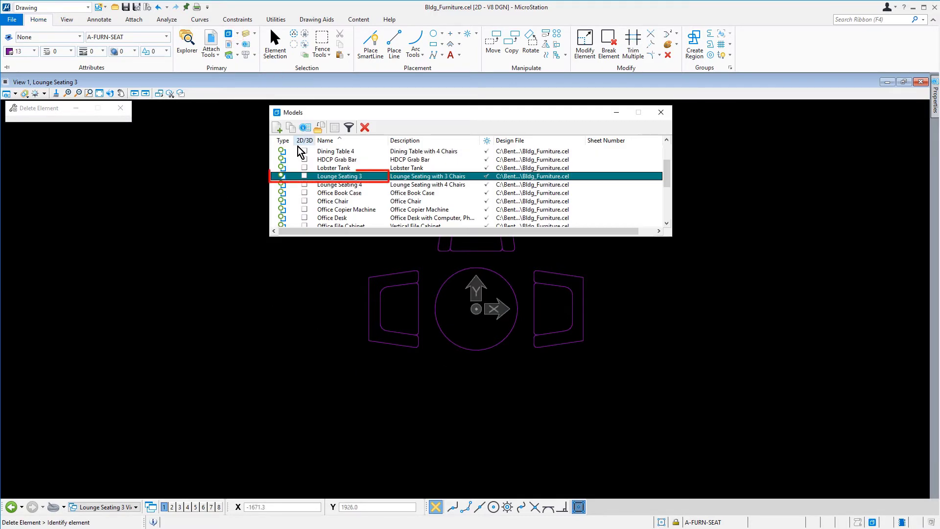
right_click(346, 178)
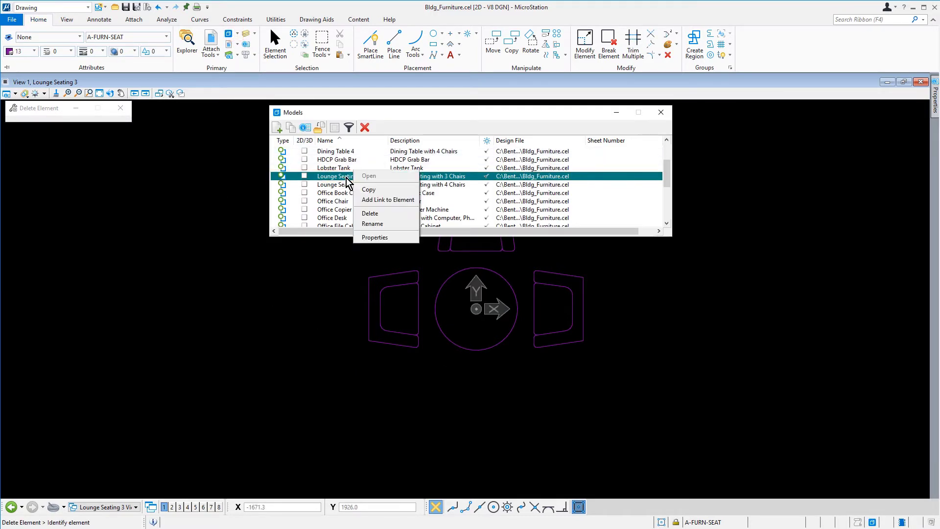
click(370, 193)
click(606, 204)
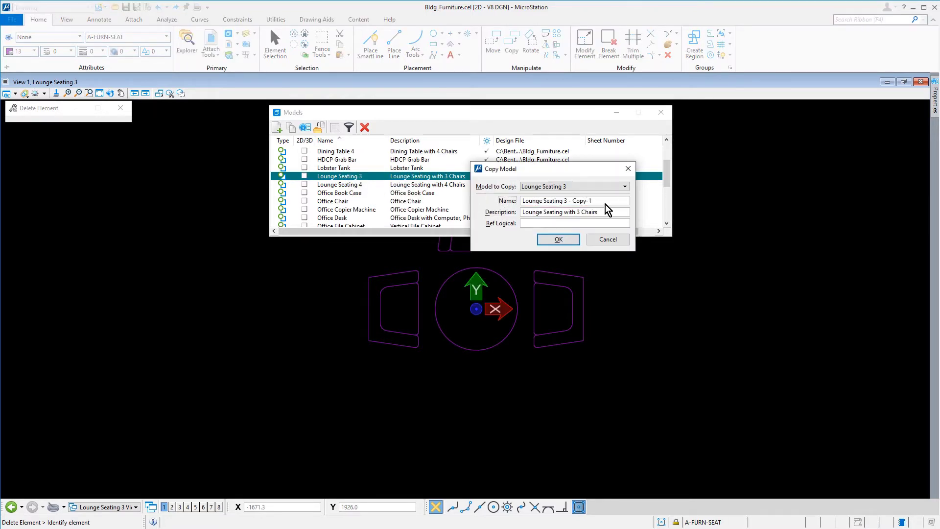
key(BackSpace)
key(BackSpace)
key(BackSpace)
text(2)
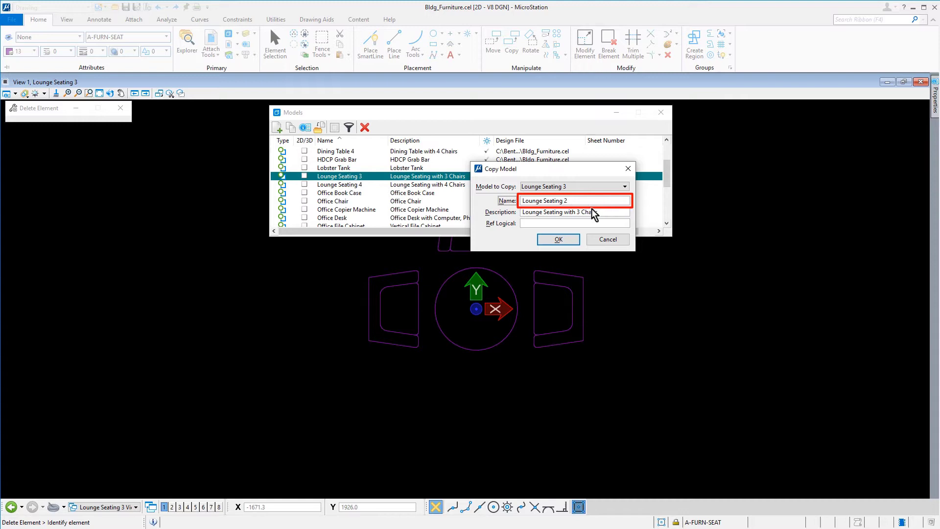
click(577, 212)
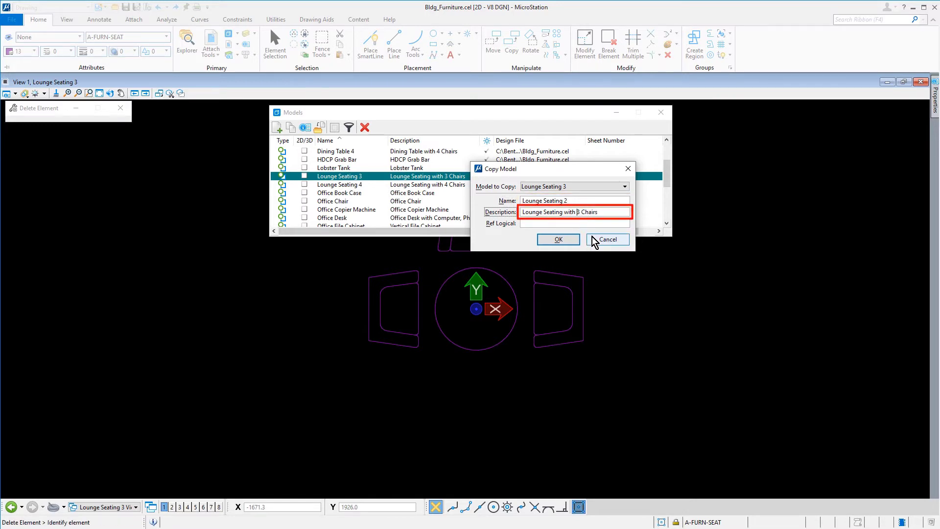
text(2)
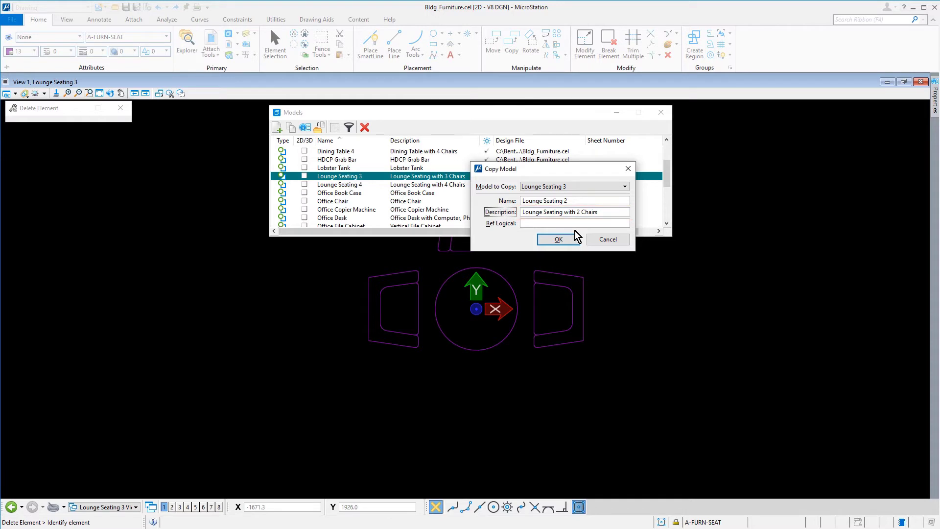
click(558, 239)
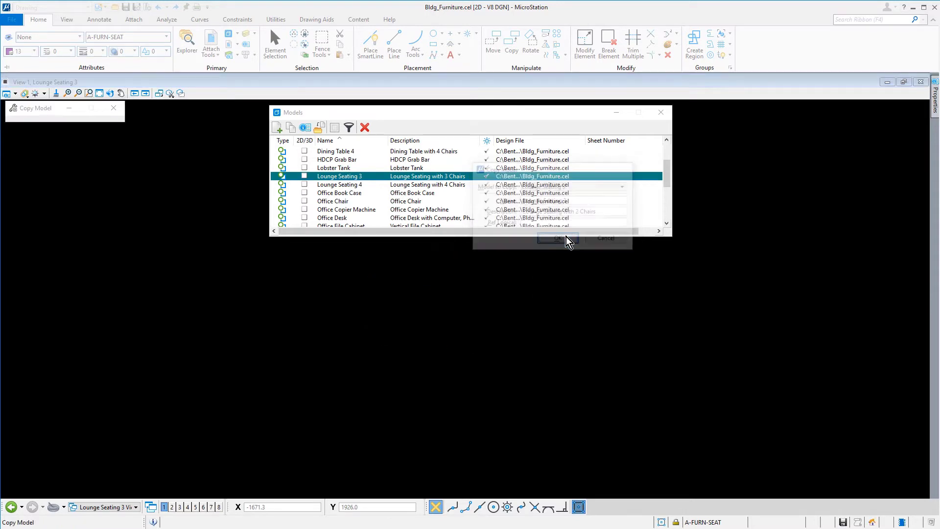
Delete the left chair, keeping only the top and right chairs at the table.
click(660, 112)
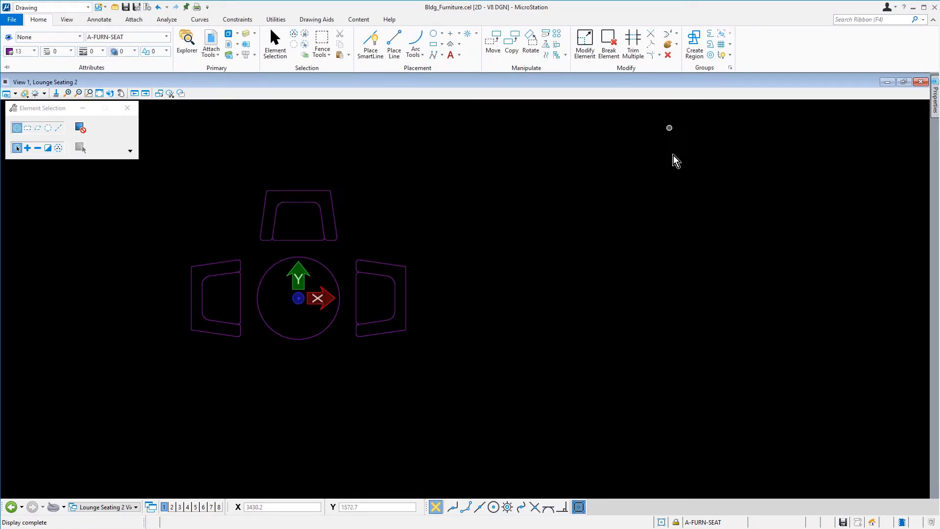
mouse_move(394, 203)
middle_down()
mouse_move(566, 225)
mouse_move(588, 216)
middle_up()
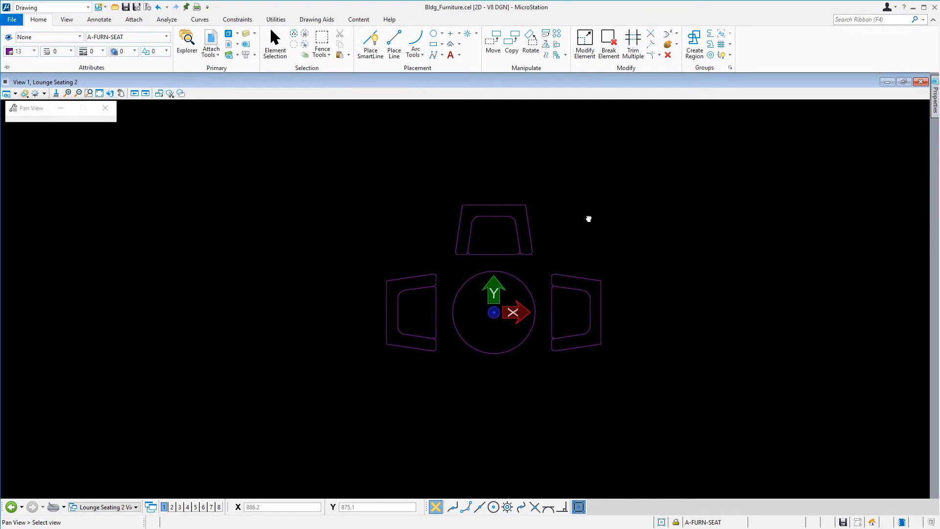
right_click(586, 218)
click(668, 55)
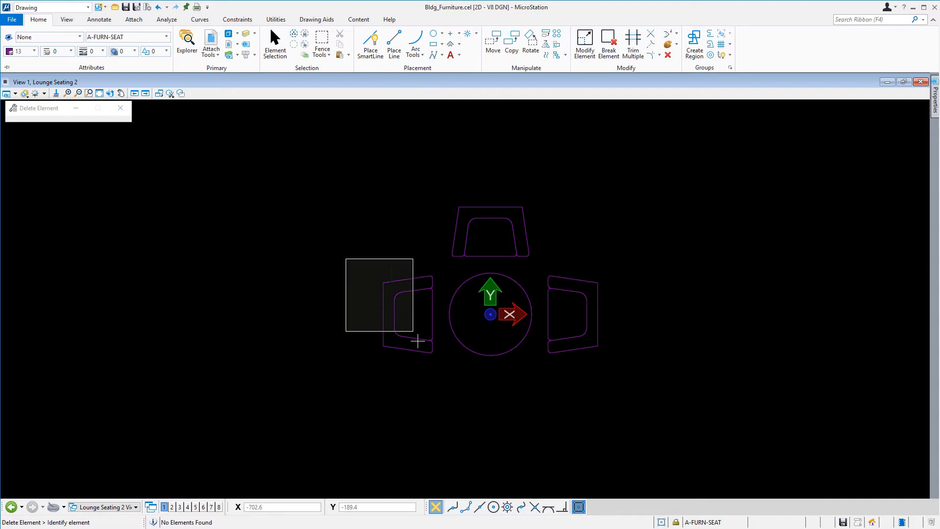
drag(344, 258, 440, 376)
click(440, 375)
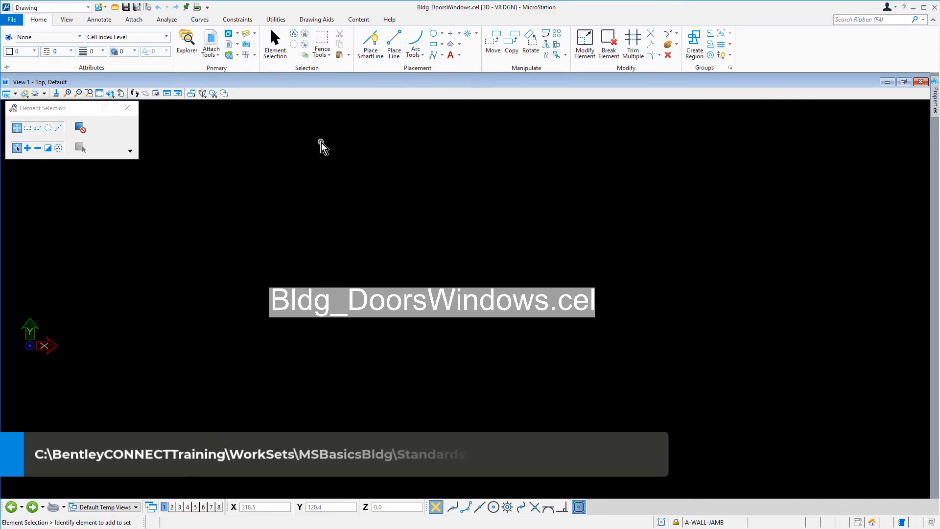
Make Door Ext the active model from the Models list, then close the list.
click(229, 34)
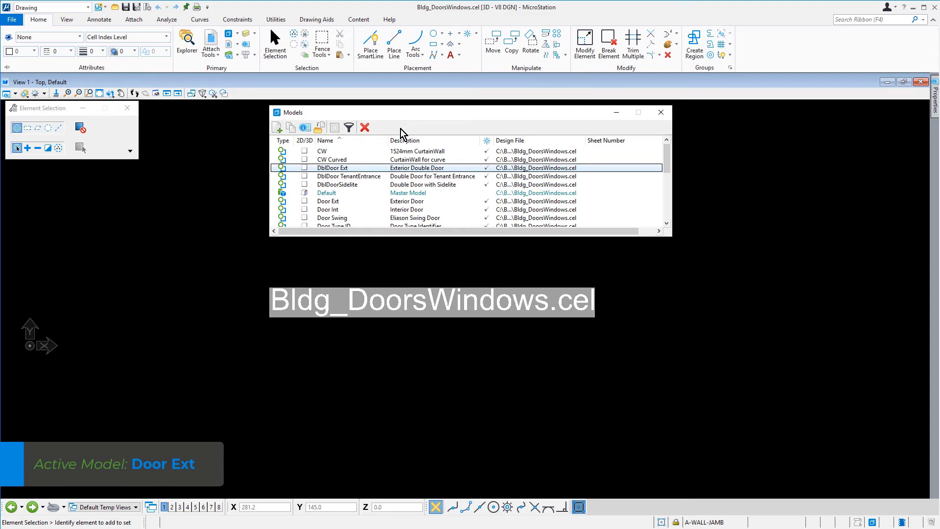
double_click(353, 200)
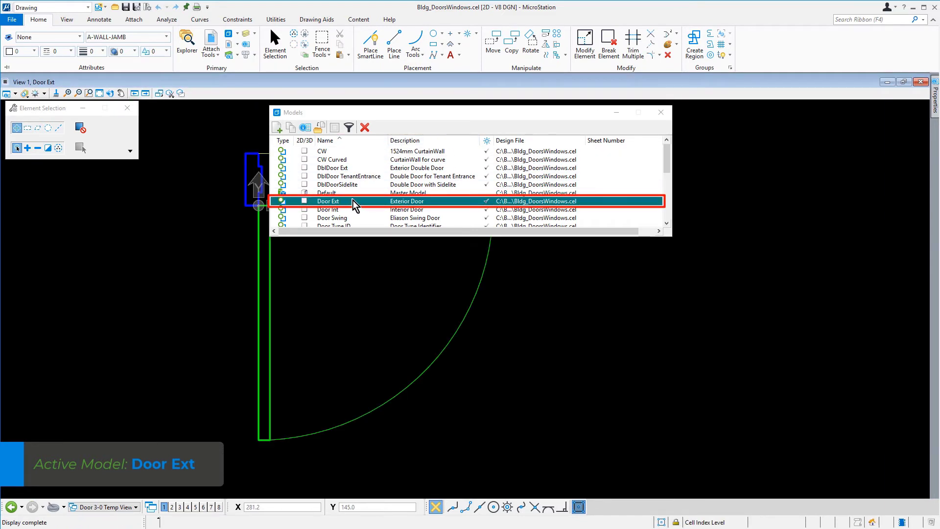
click(661, 112)
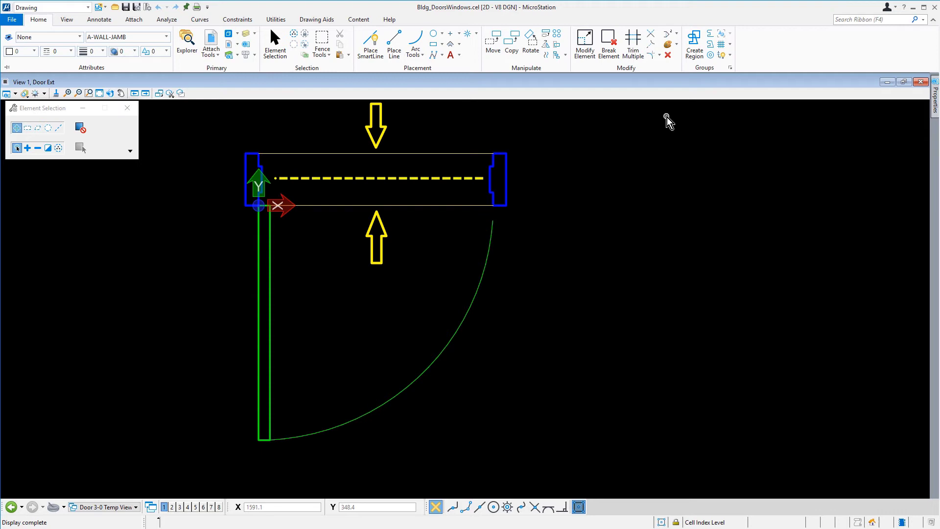
Extend the door swing arc to the lower wall line with Trim Multiple.
click(632, 50)
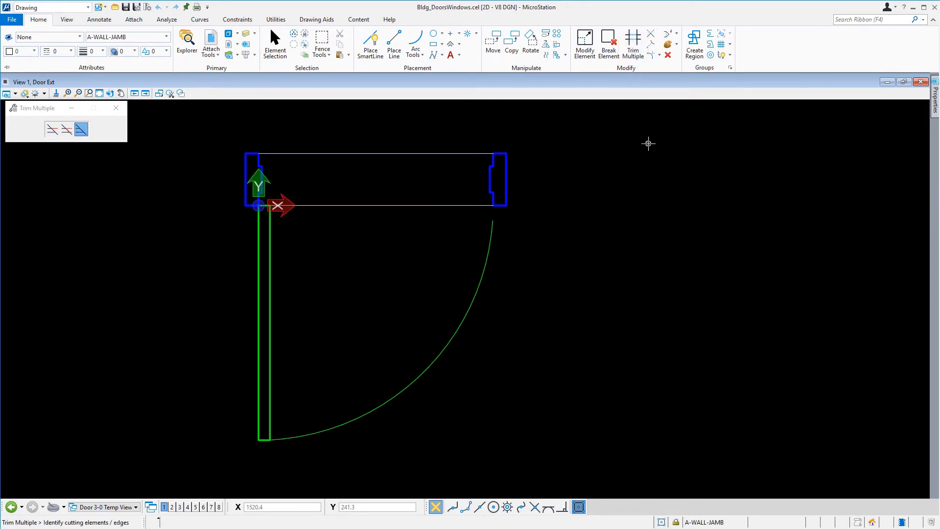
click(467, 206)
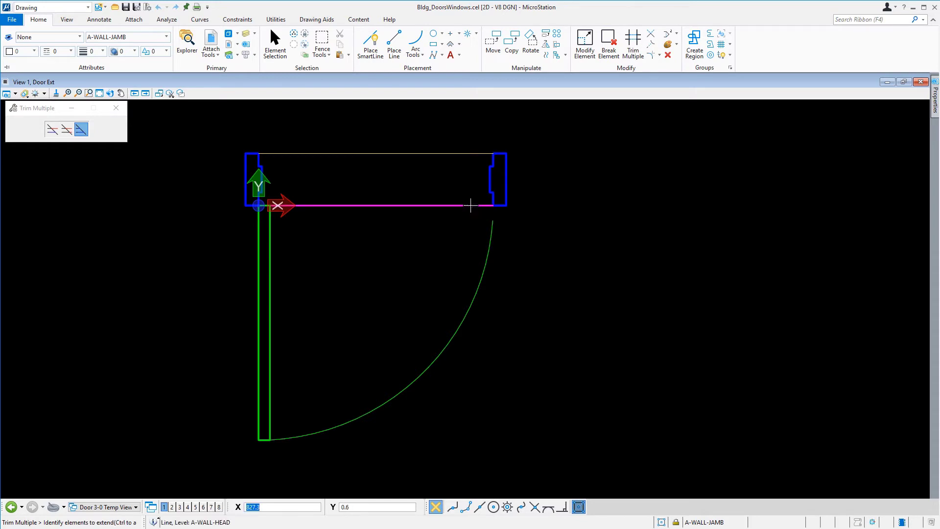
drag(532, 251, 544, 254)
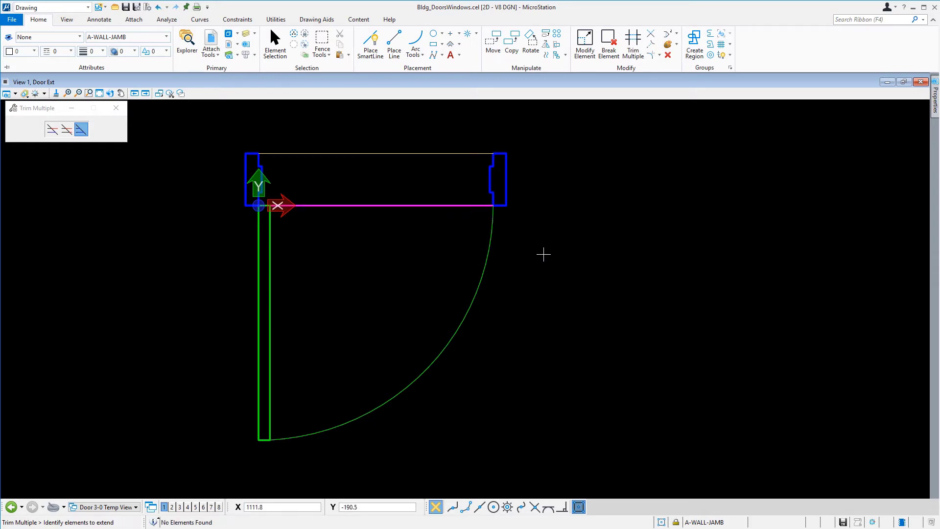
right_click(544, 254)
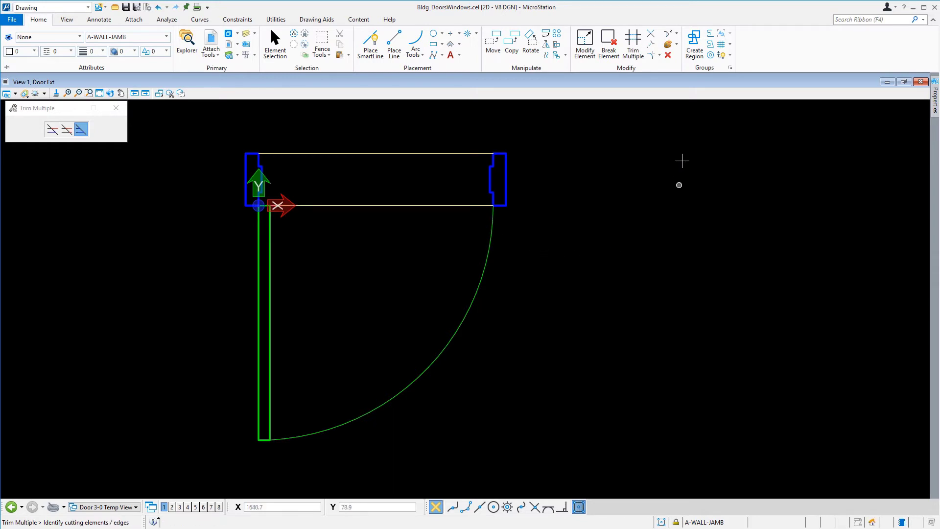
Pick up the top wall line's attributes in Change Attributes.
click(671, 45)
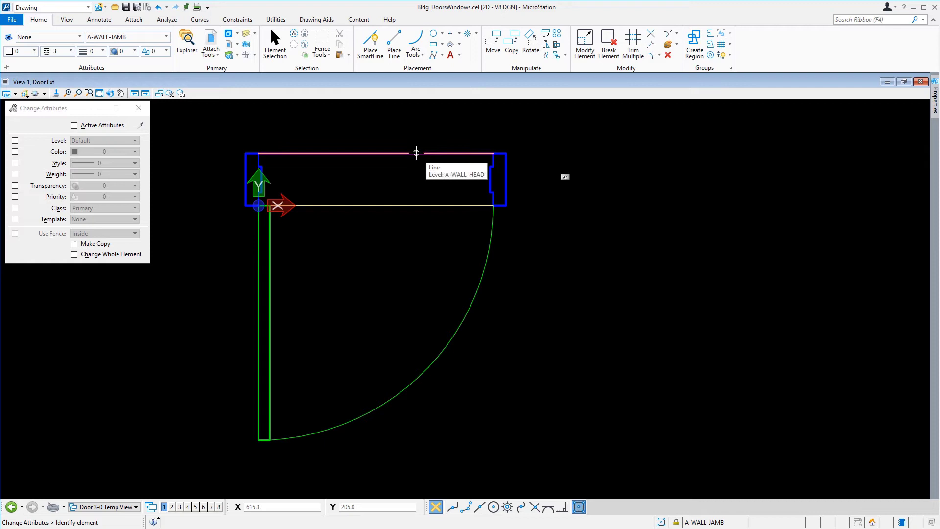
key(alt)
alt+click(416, 153)
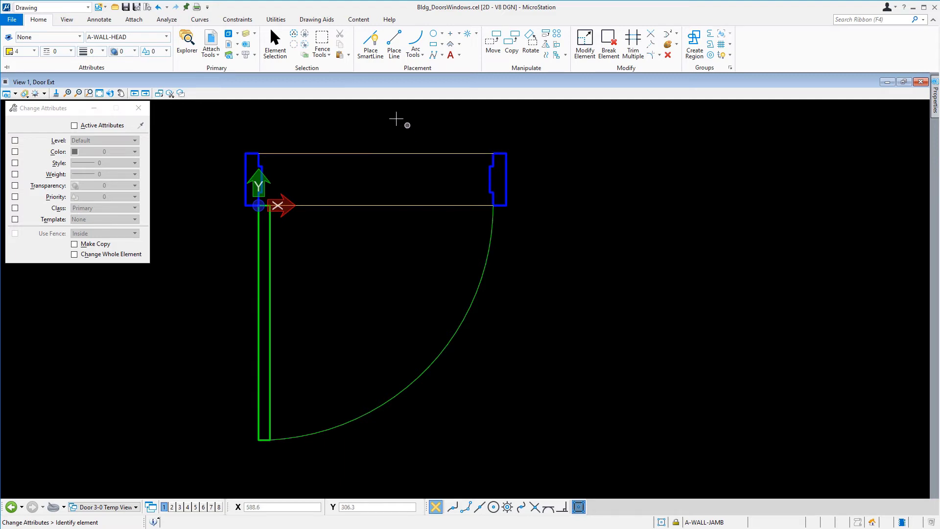
click(75, 125)
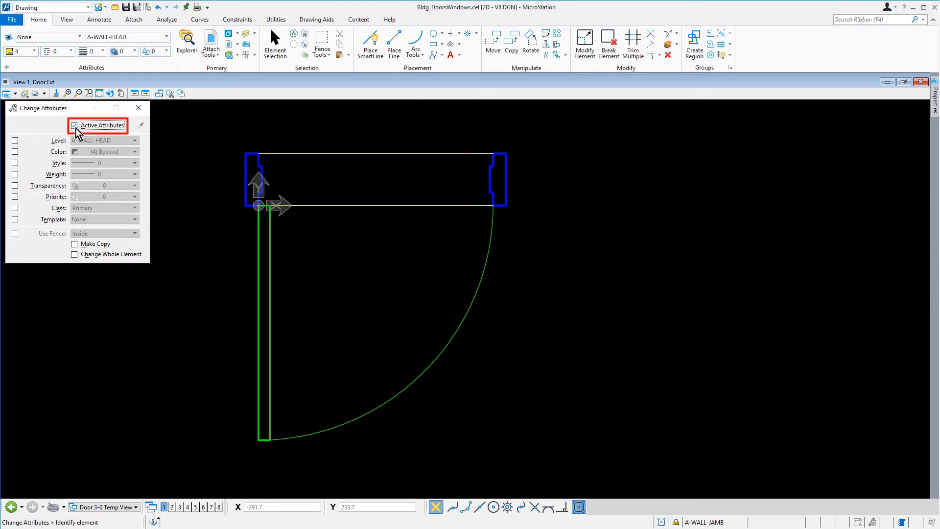
Apply dashed line style 3 to the lower and upper door-head lines.
click(15, 163)
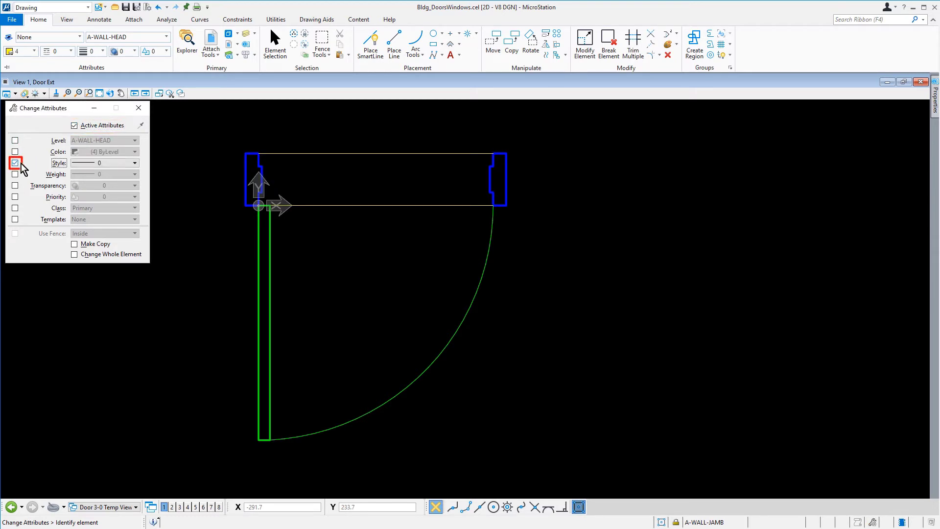
click(81, 166)
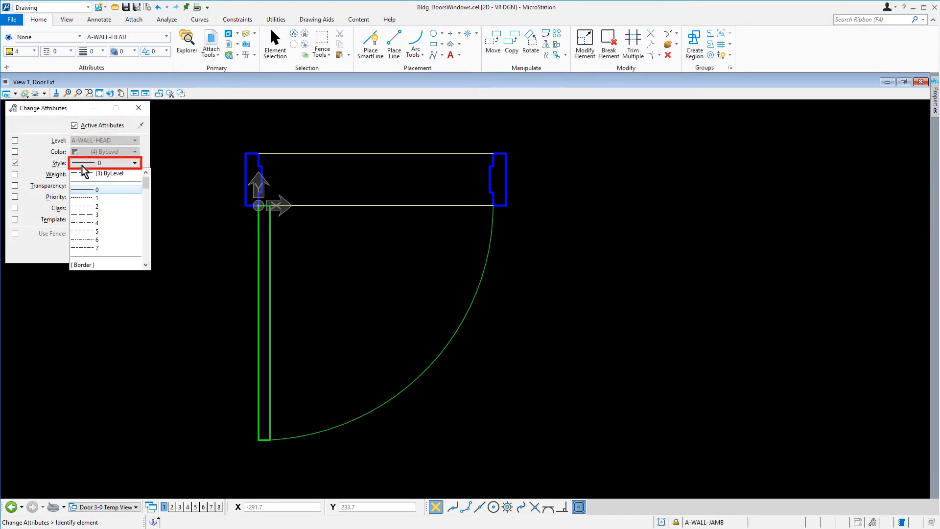
click(112, 214)
click(113, 215)
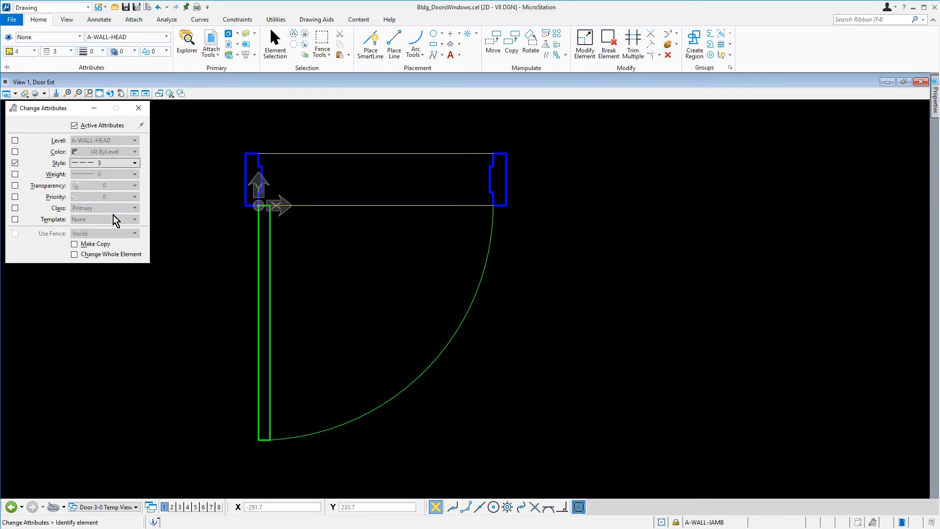
click(354, 207)
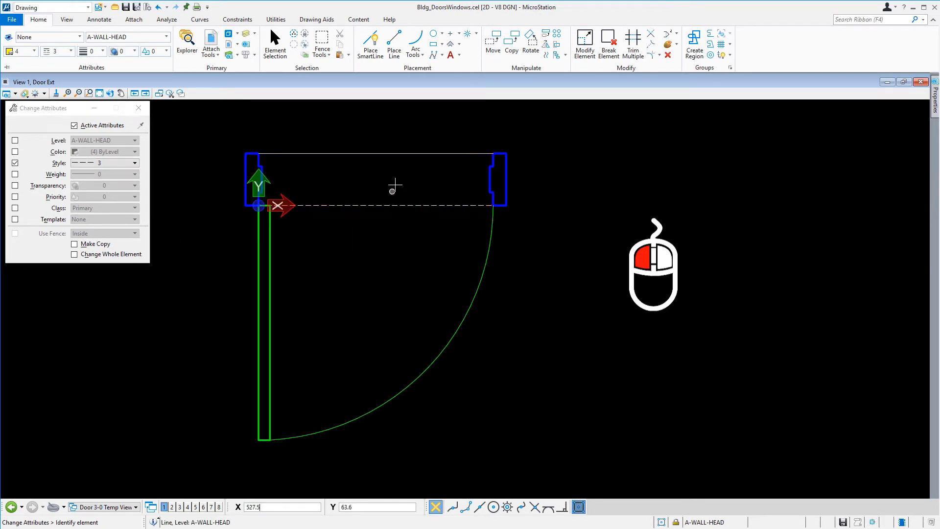
click(386, 154)
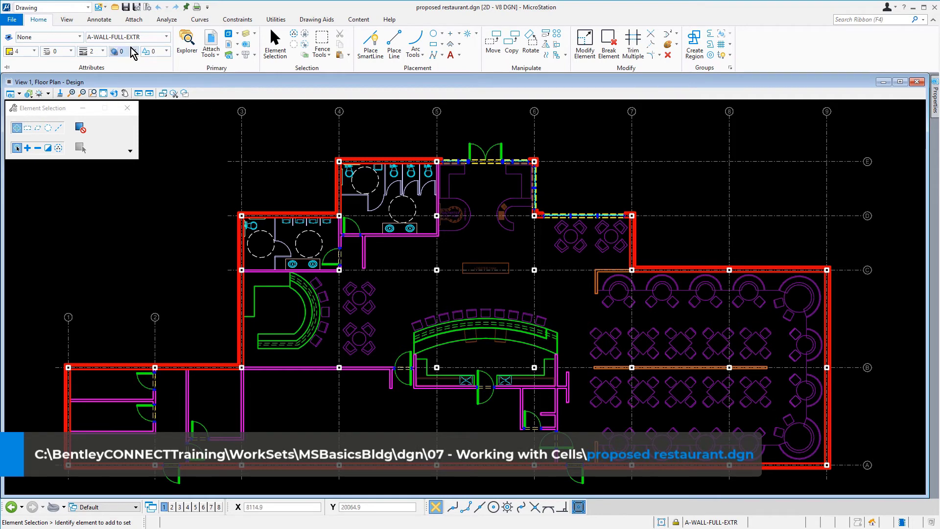
Attach Bldg_Furniture.cel in the Cells manager and turn on Display All Cells.
click(99, 20)
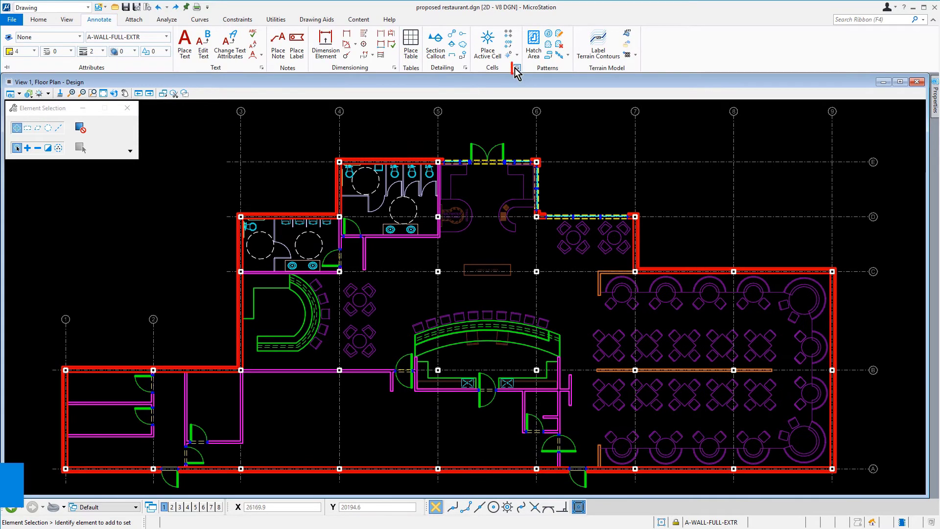
click(518, 68)
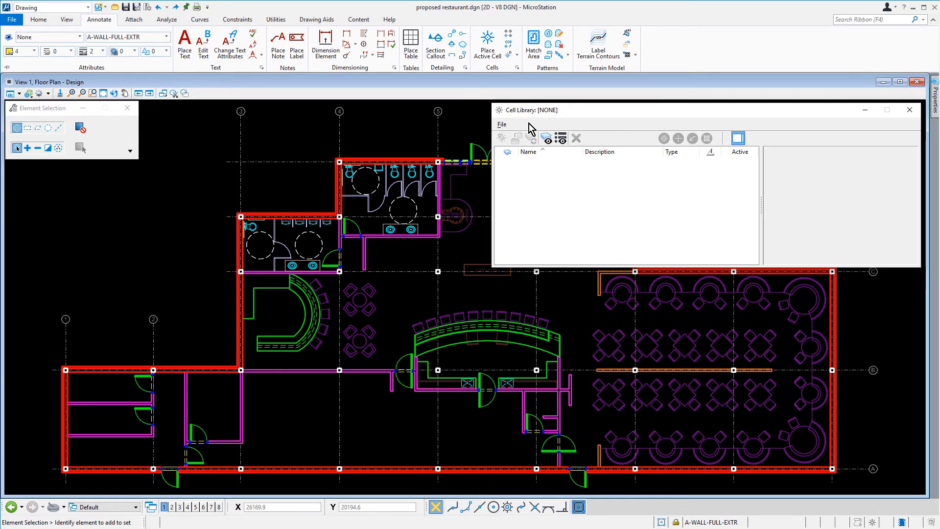
click(502, 124)
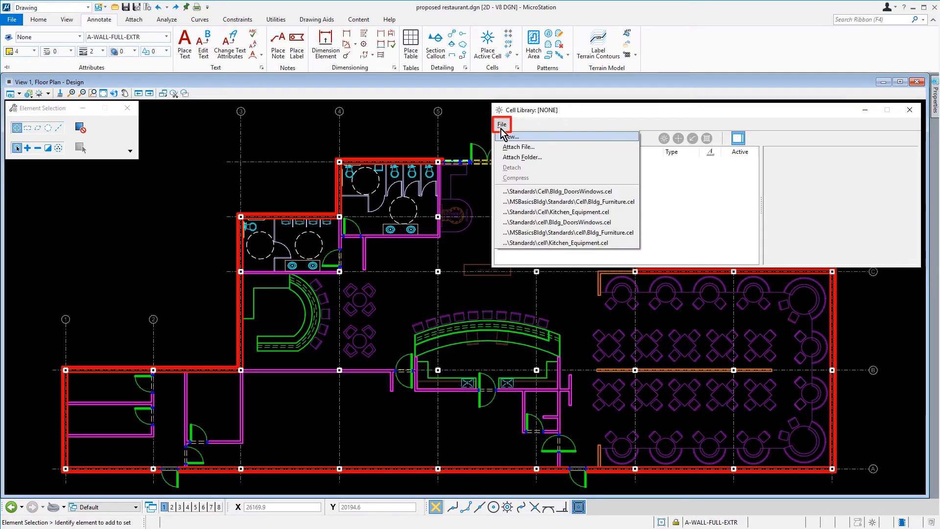
click(546, 148)
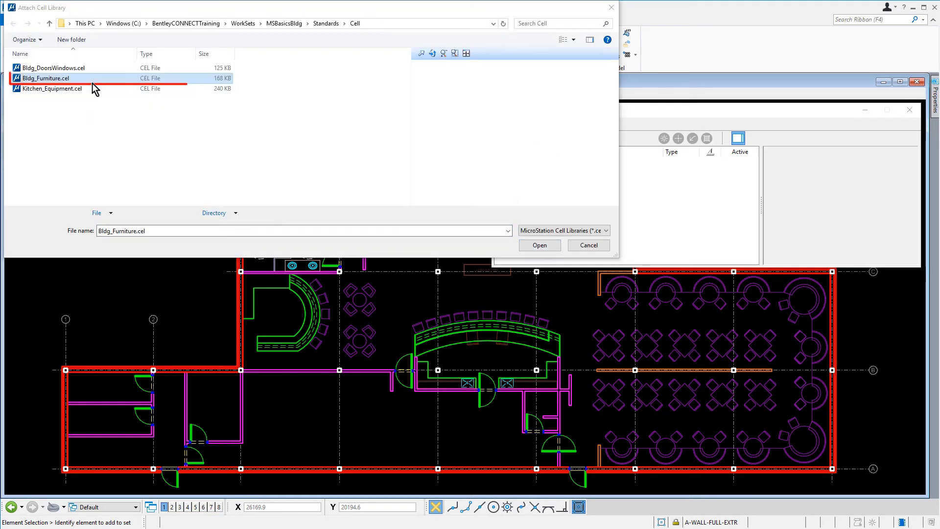
click(94, 83)
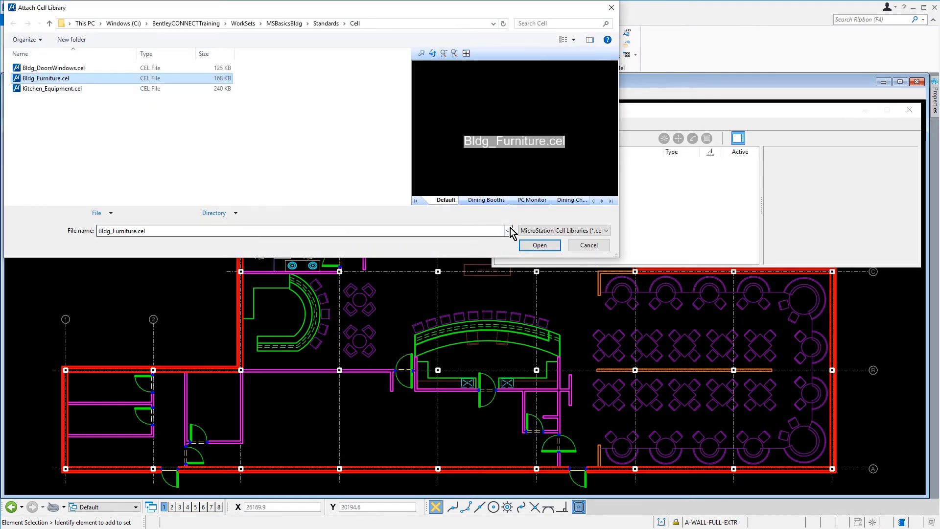
click(539, 246)
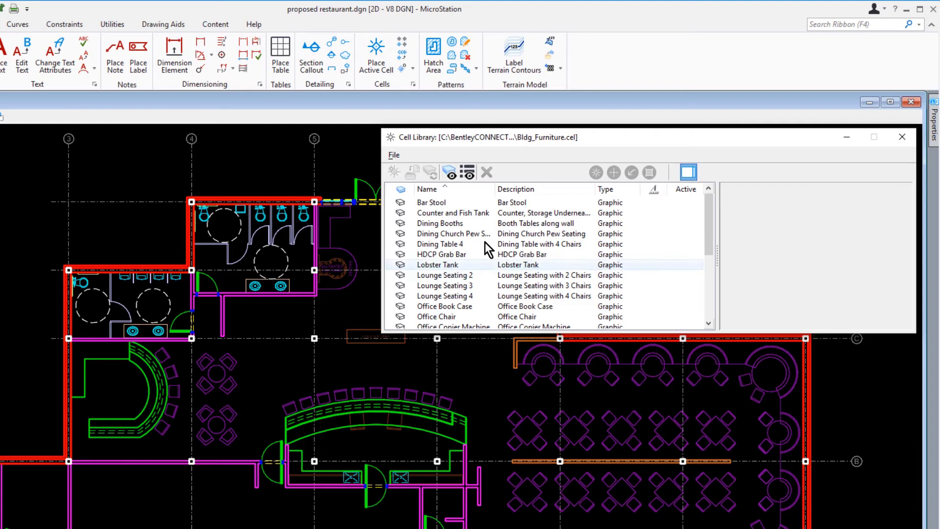
click(467, 174)
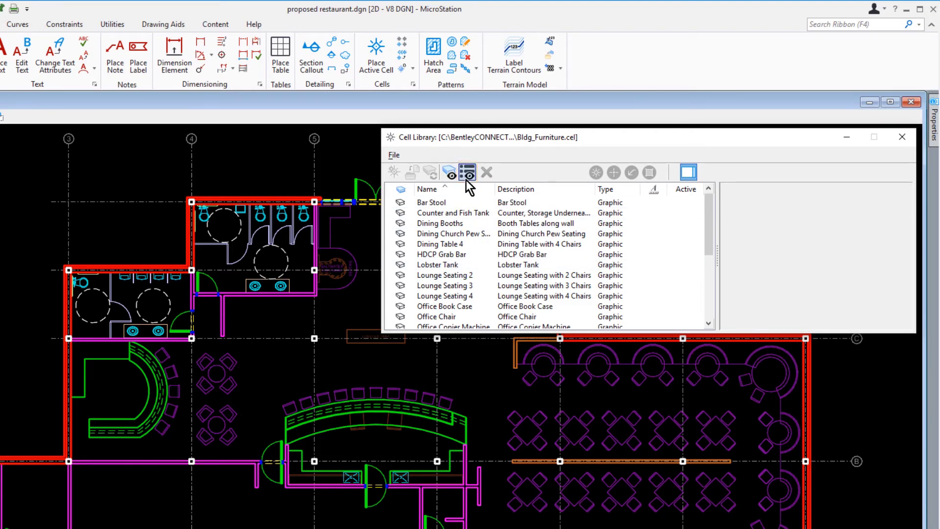
scroll(526, 252, down, 5)
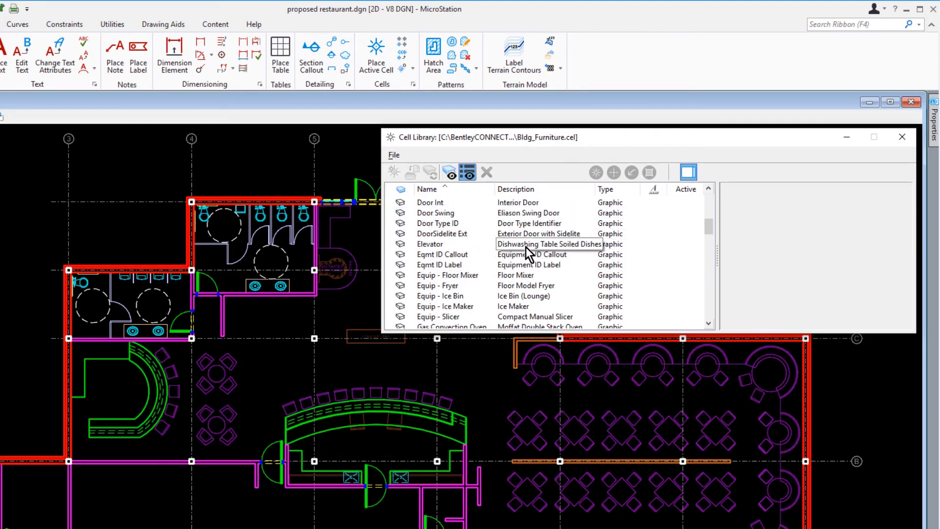
scroll(527, 252, down, 3)
scroll(525, 257, down, 5)
scroll(523, 260, down, 5)
scroll(517, 262, down, 4)
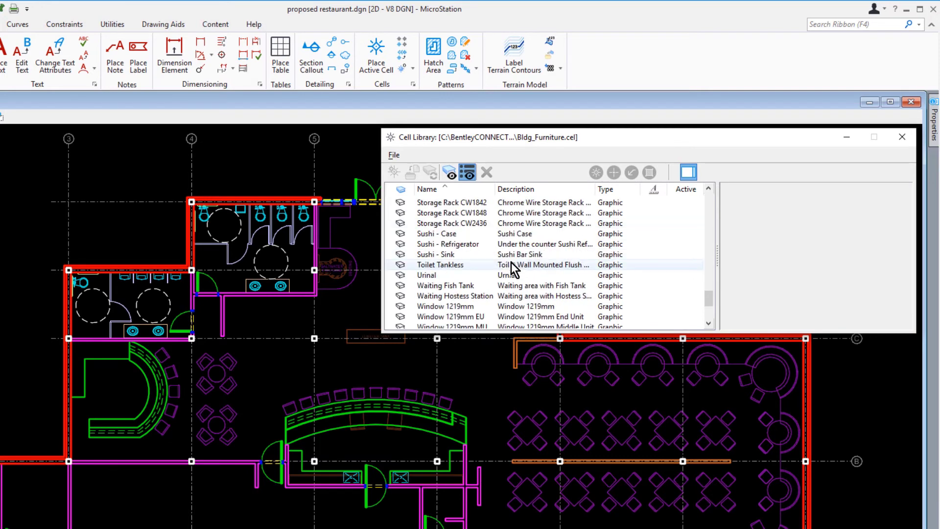
scroll(482, 275, down, 2)
scroll(482, 276, down, 1)
scroll(482, 275, up, 1)
scroll(482, 275, up, 5)
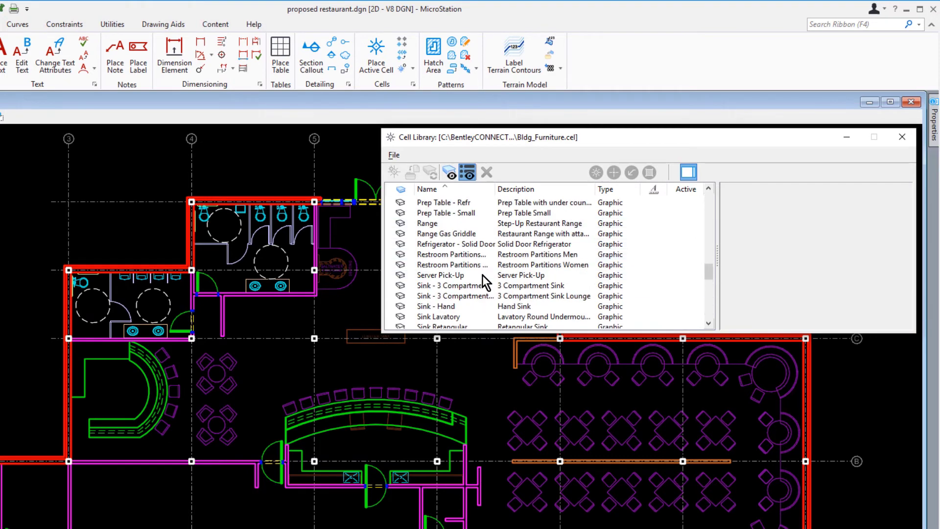
scroll(484, 274, up, 5)
scroll(488, 269, up, 5)
scroll(491, 270, up, 4)
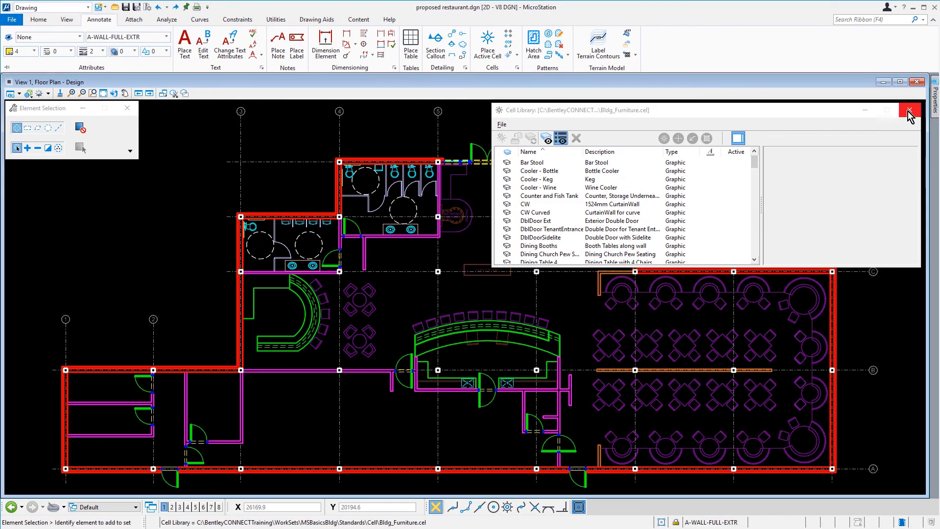
Update the Waiting Hostess Station cell near the fish tank using Replace Cells (Update, Single).
click(908, 111)
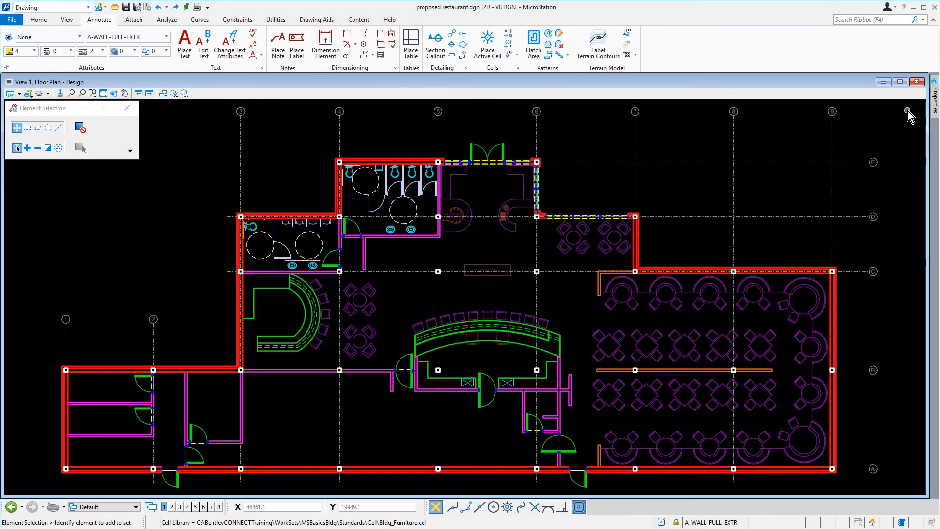
click(508, 46)
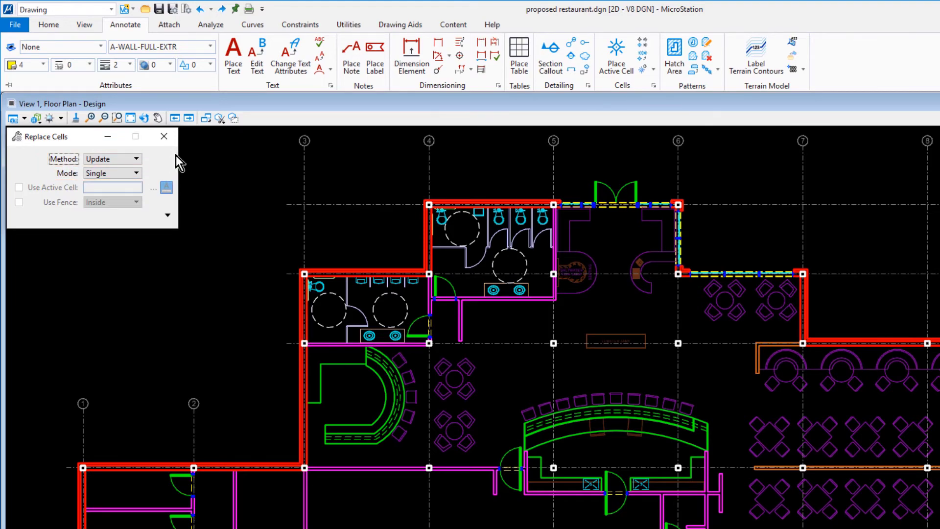
scroll(470, 294, down, 3)
scroll(542, 225, up, 4)
scroll(470, 174, up, 2)
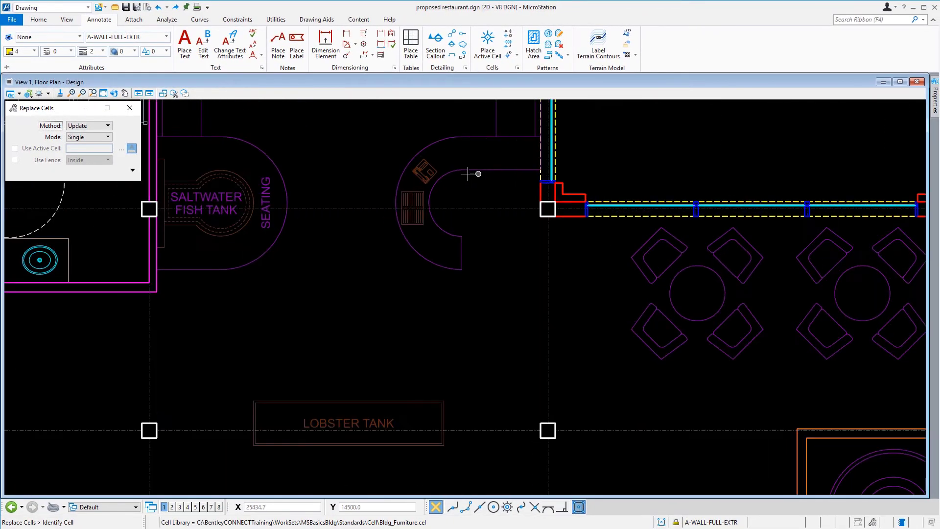
drag(325, 155, 528, 318)
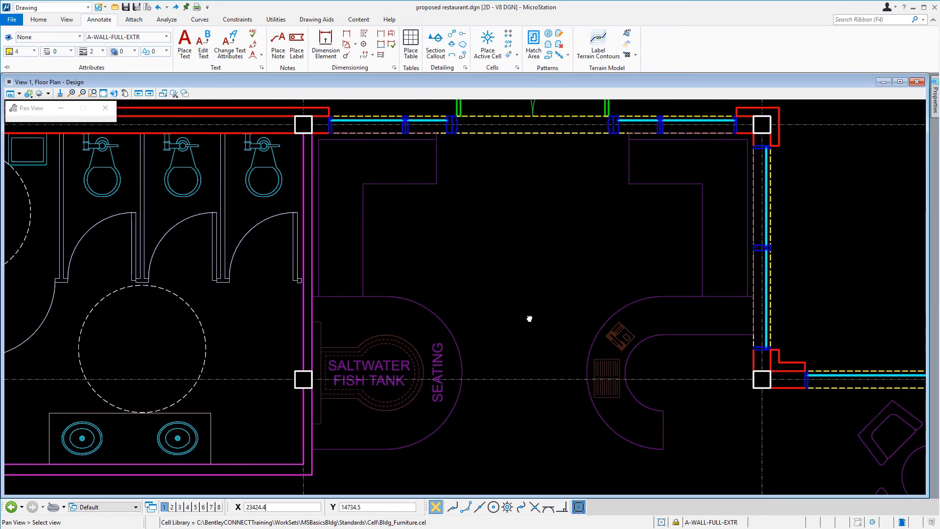
right_click(529, 318)
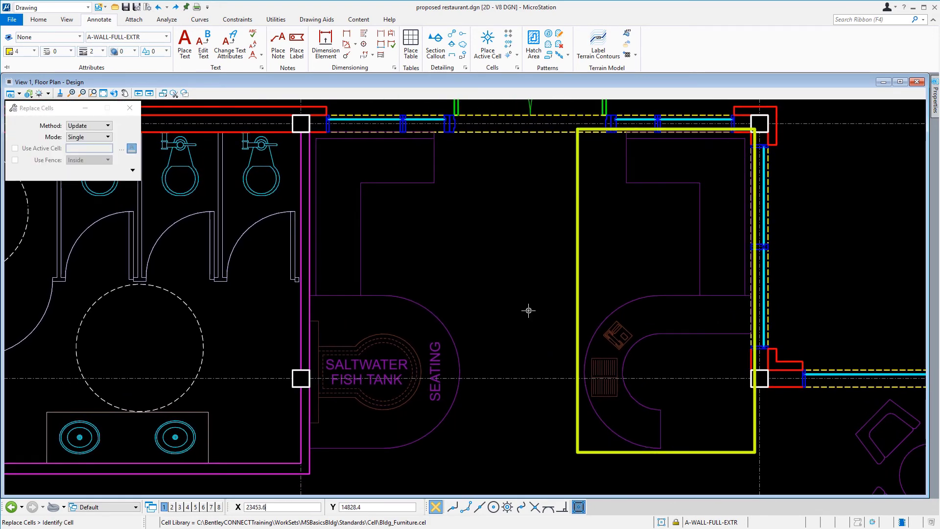
click(613, 313)
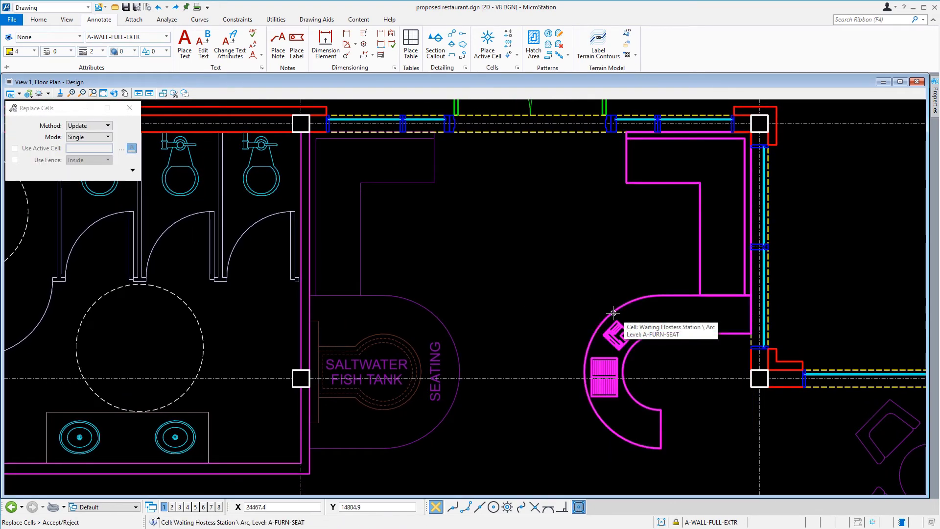
click(577, 287)
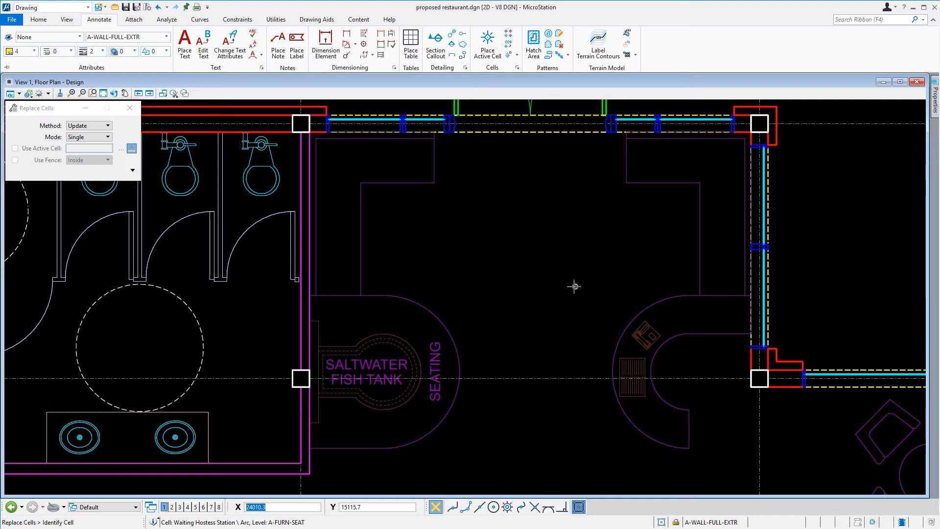
Measure Minimum Between the fish tank and hostess station cells, reading 1827.9mm.
click(168, 20)
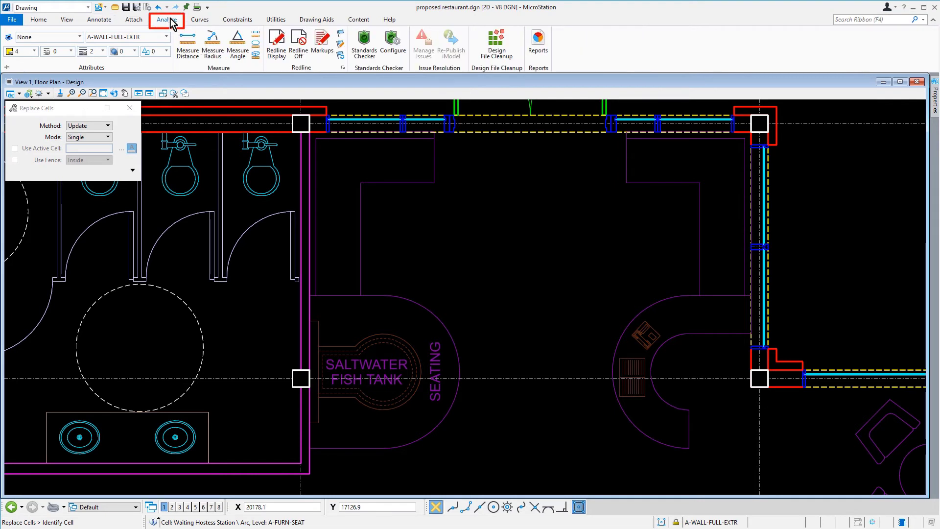
click(190, 48)
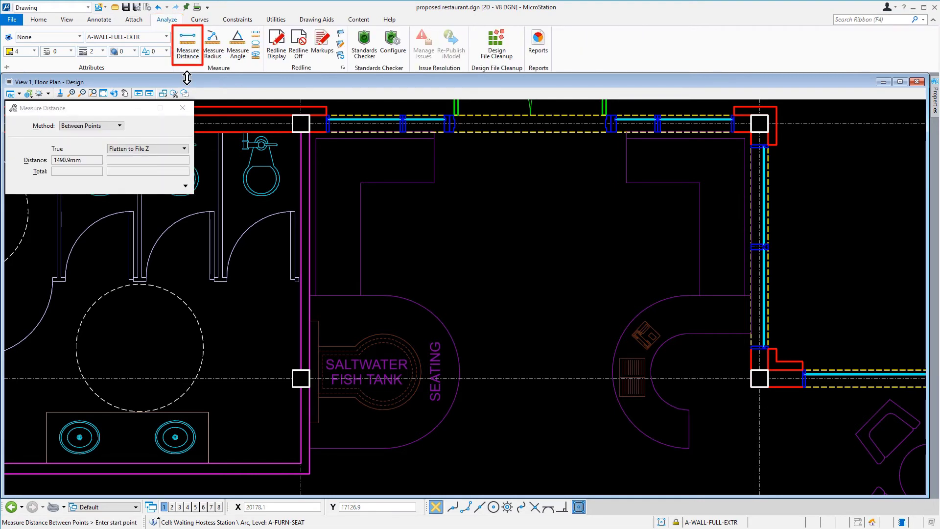
click(116, 127)
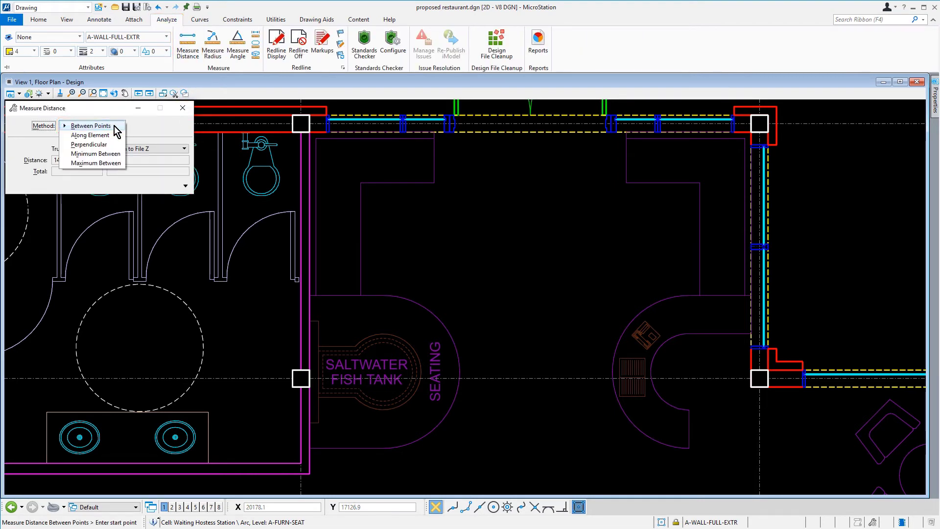
click(110, 156)
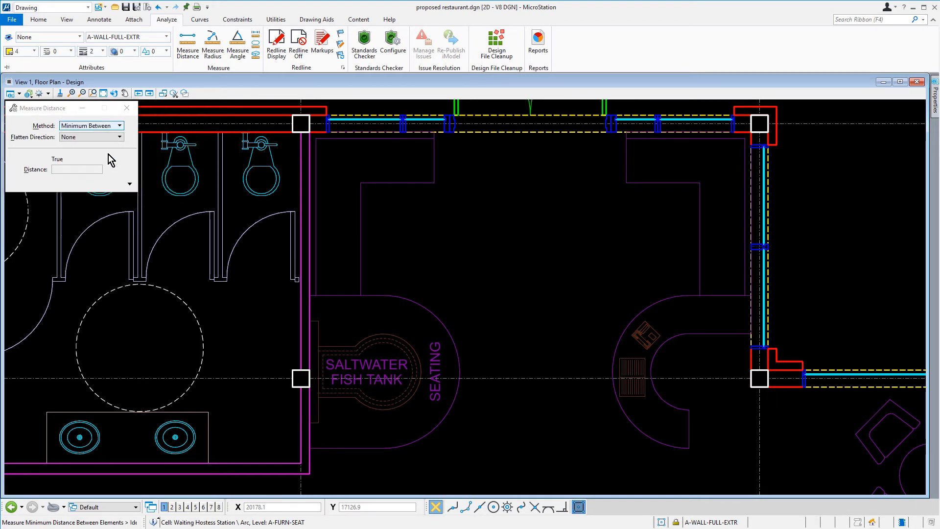
click(441, 317)
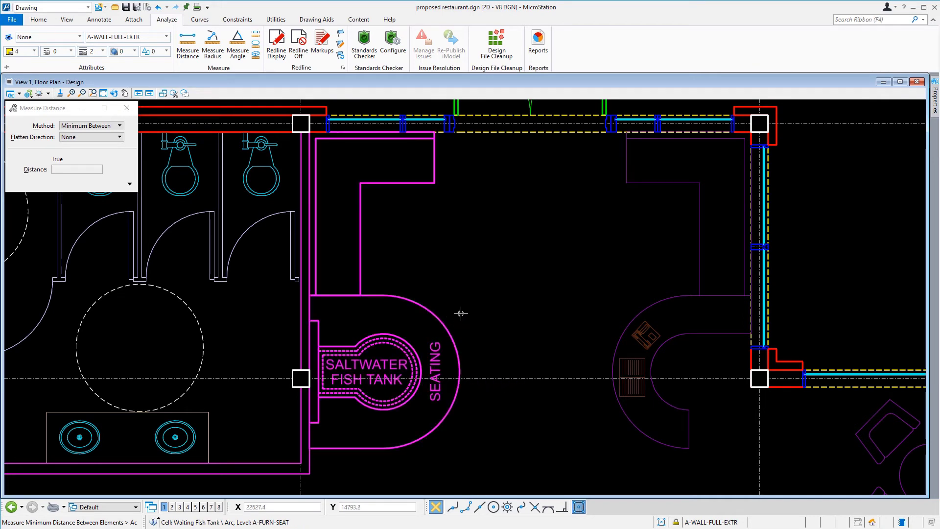
click(619, 343)
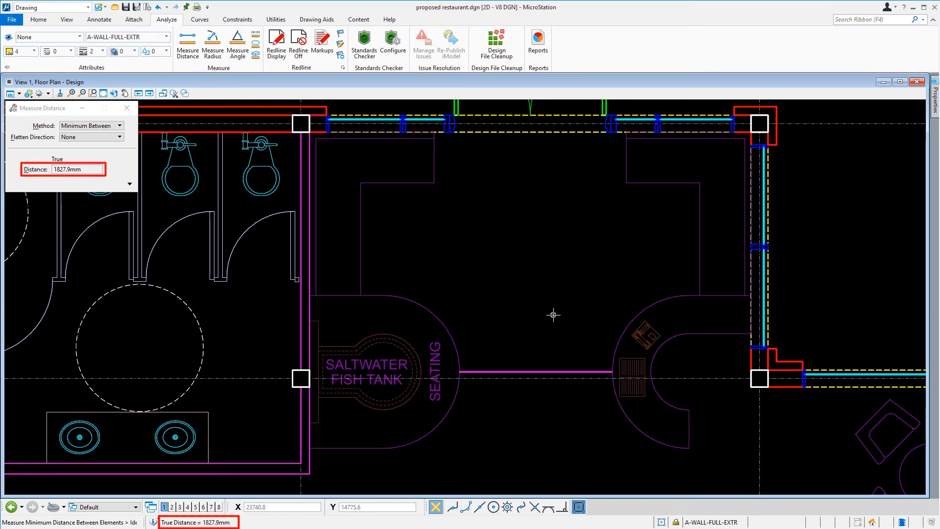
click(553, 315)
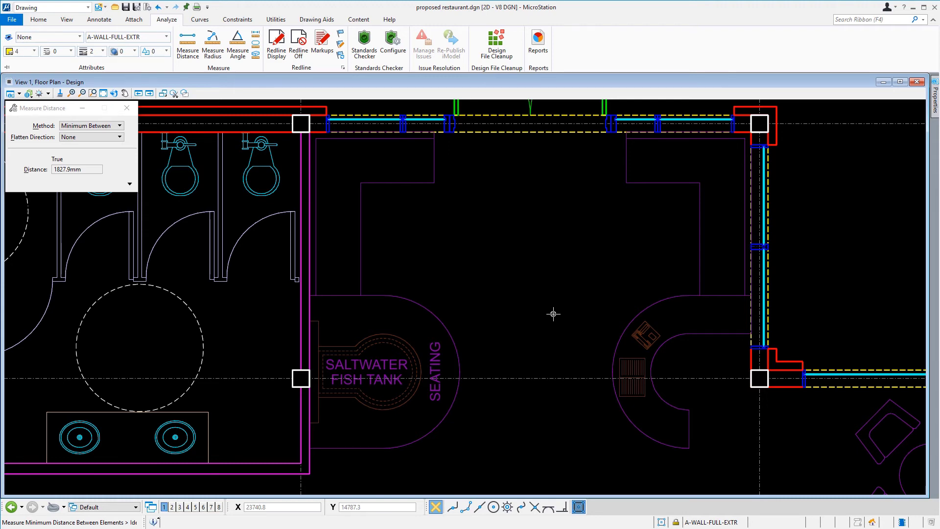
Fit the view and pan onto the lower-left exterior door.
key(ctrl+f)
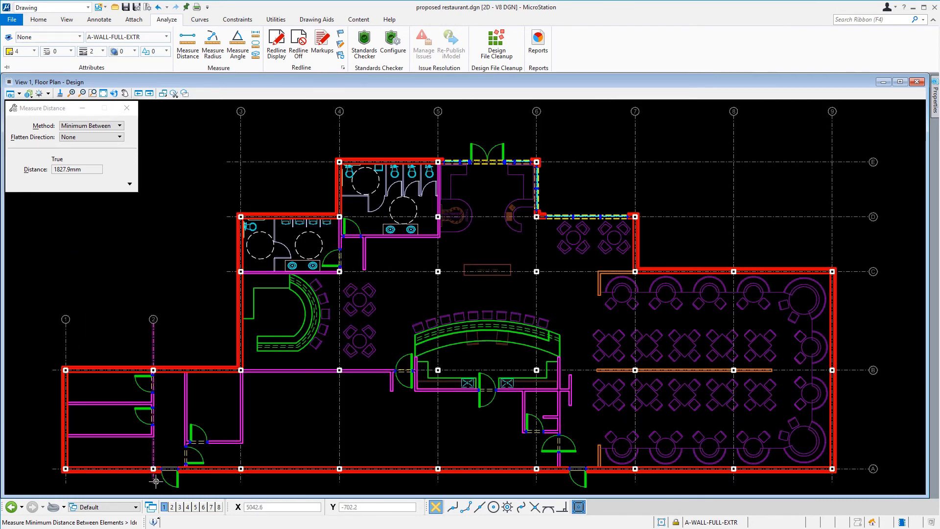
scroll(154, 482, up, 3)
scroll(153, 481, up, 3)
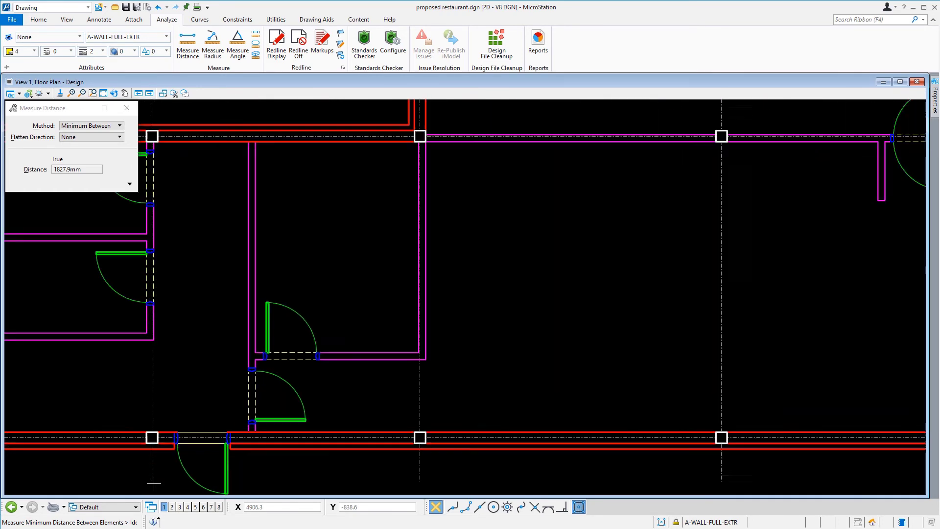
scroll(155, 480, up, 2)
mouse_move(157, 478)
middle_down()
mouse_move(336, 372)
mouse_move(343, 356)
middle_up()
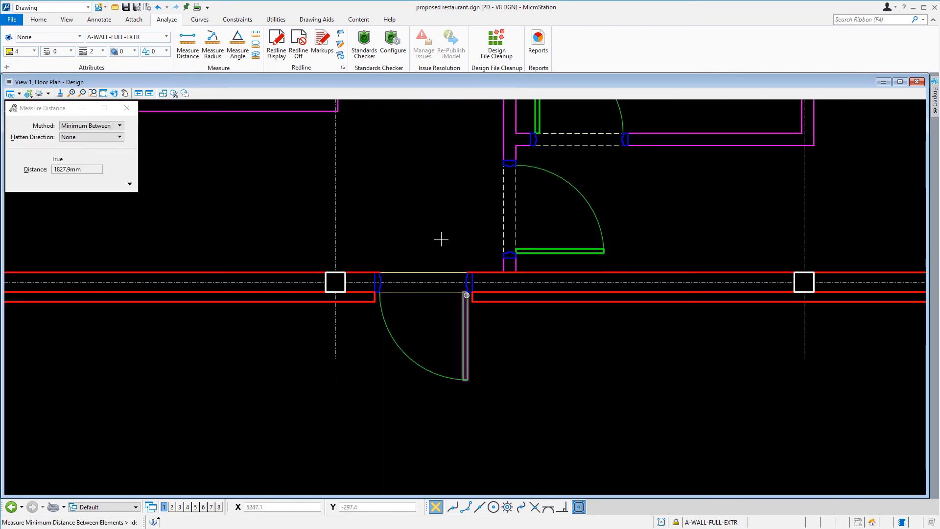
Replace the Door Ext cells in Update, Global mode and confirm Yes.
click(44, 21)
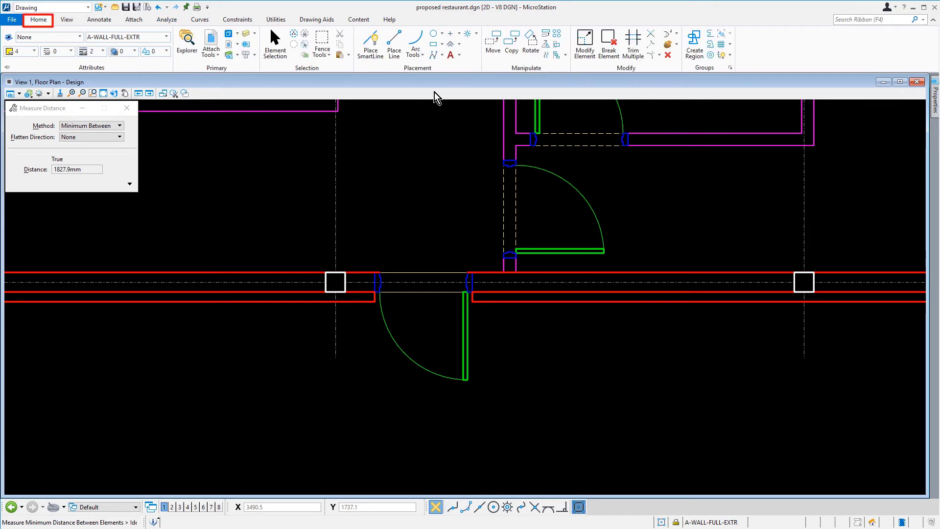
click(477, 34)
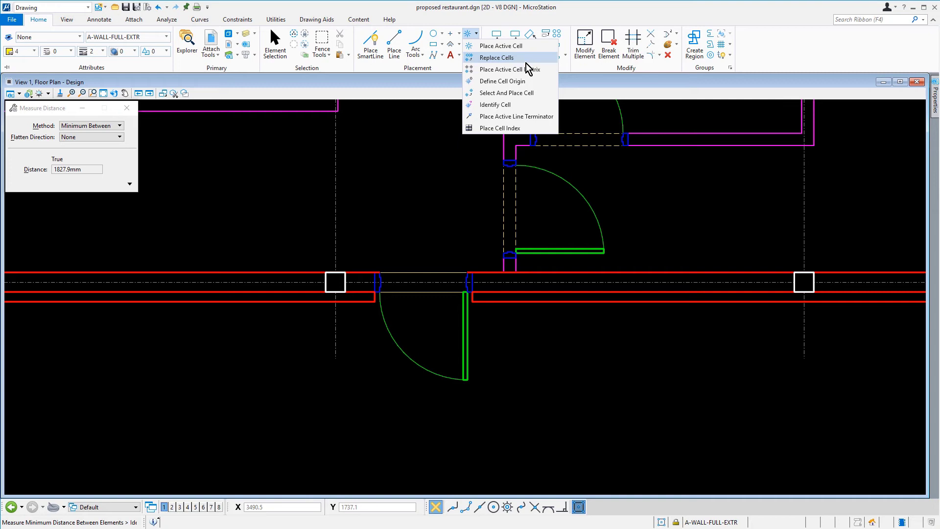
click(526, 63)
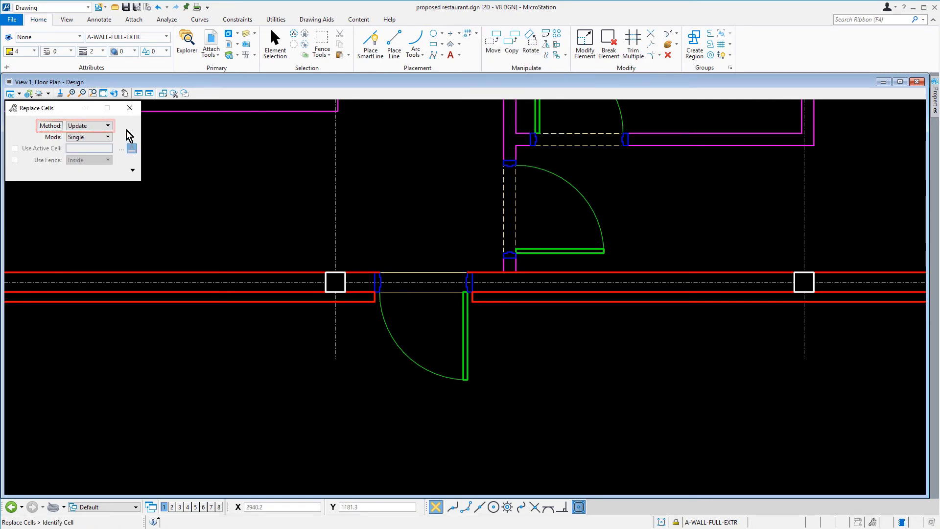
click(108, 138)
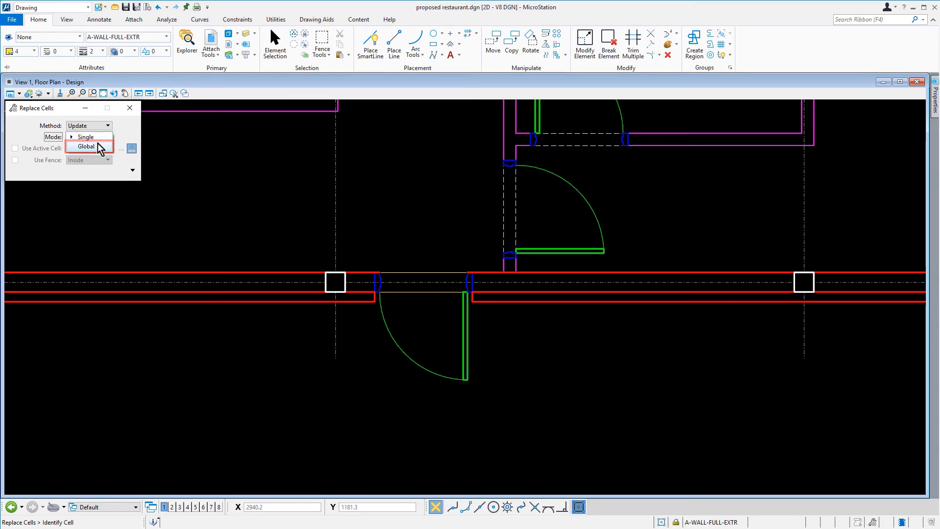
click(97, 143)
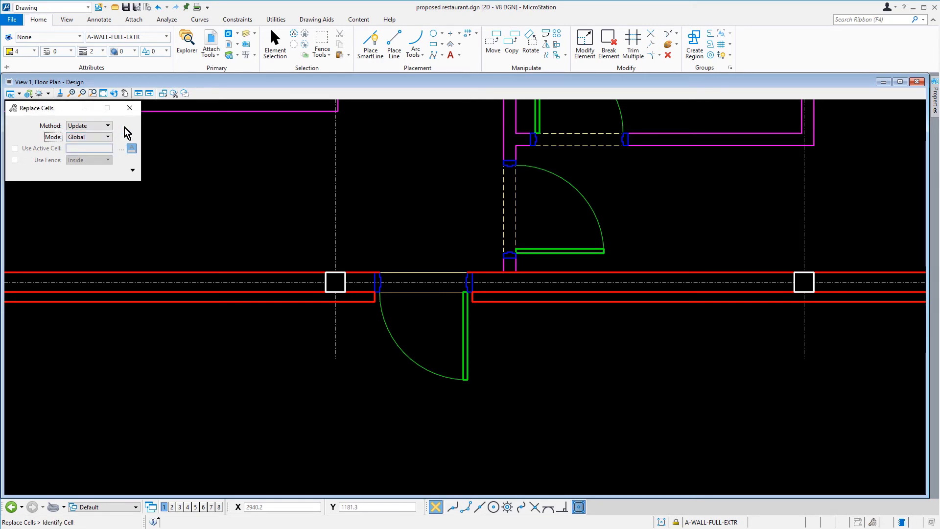
click(388, 355)
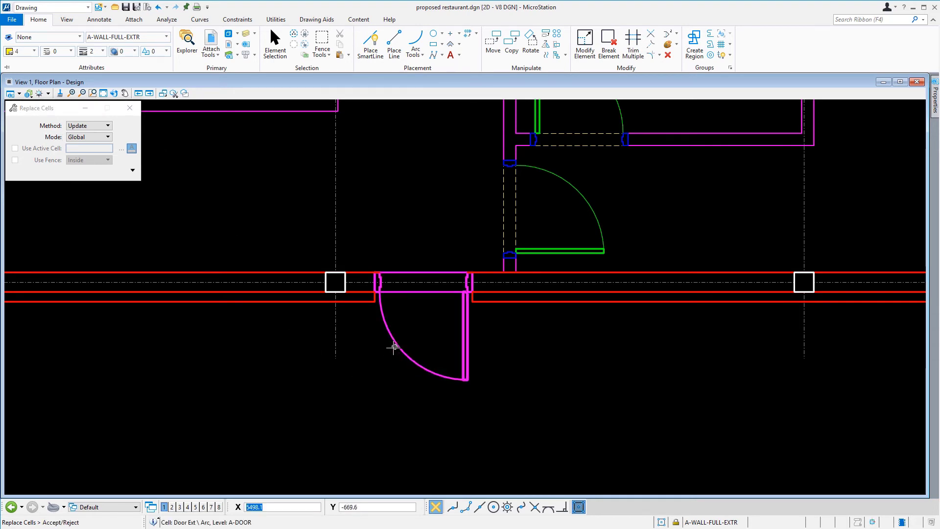
click(362, 357)
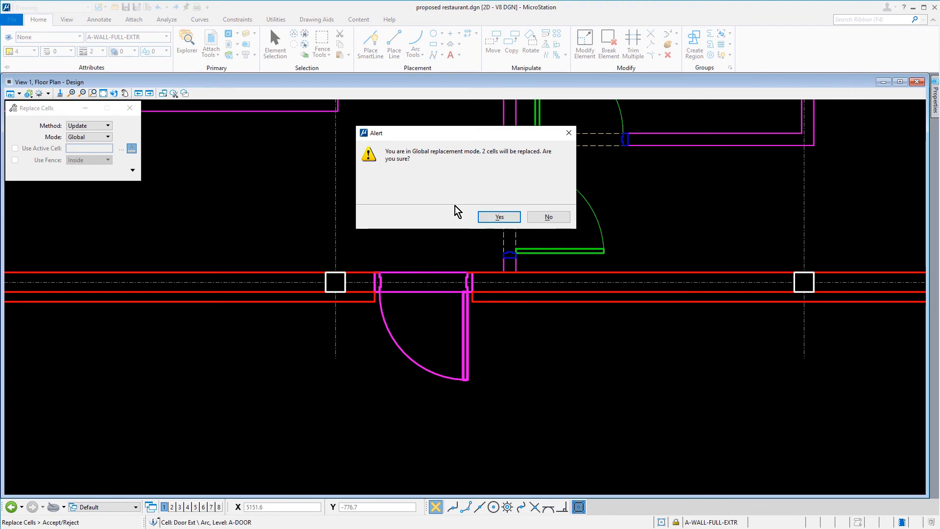
click(495, 220)
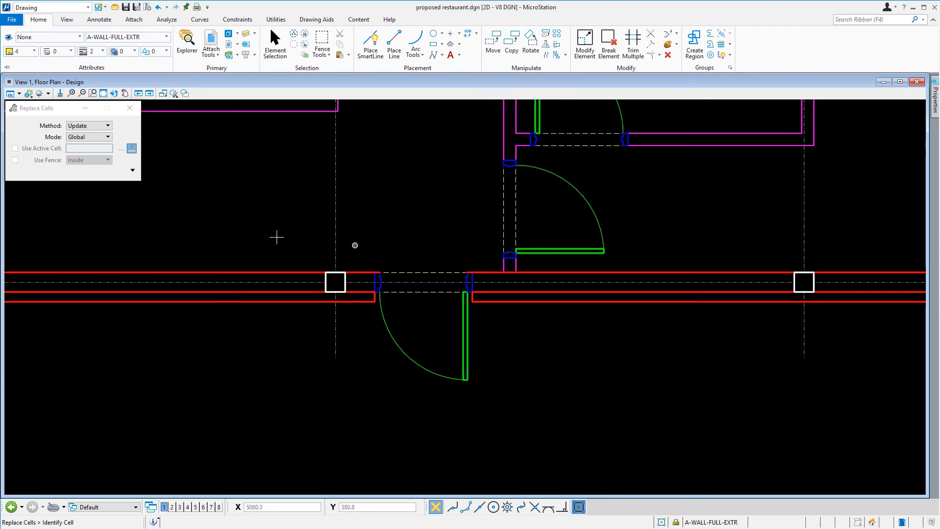
Fit the view, then window-zoom on the floor area below the restroom sinks.
click(103, 94)
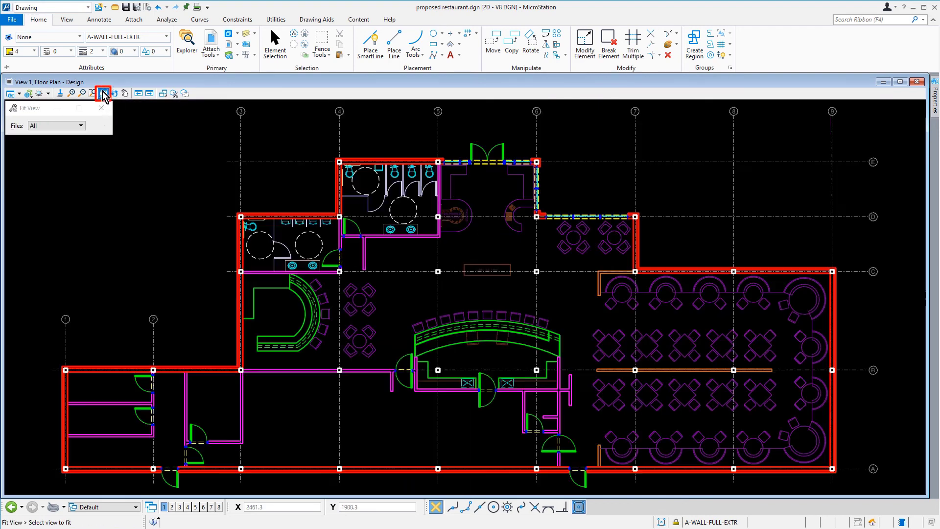
click(93, 94)
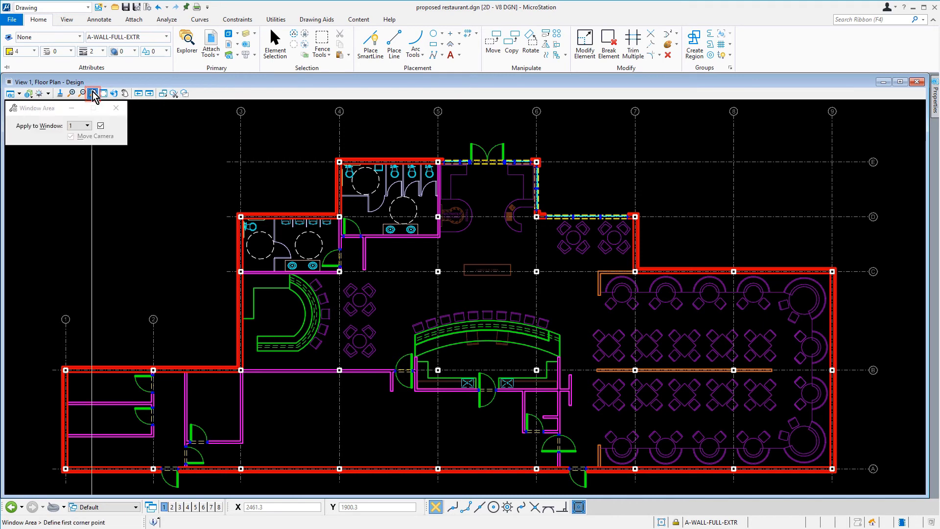
click(321, 220)
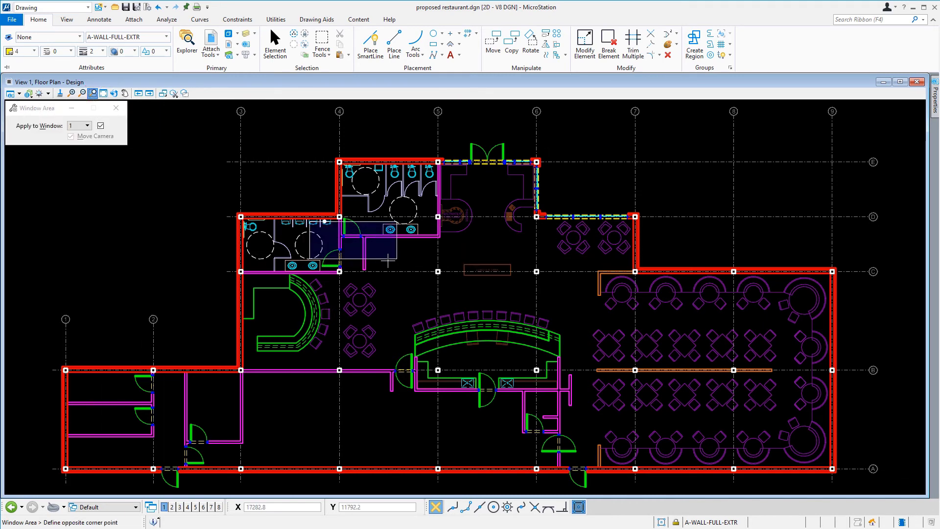
click(449, 279)
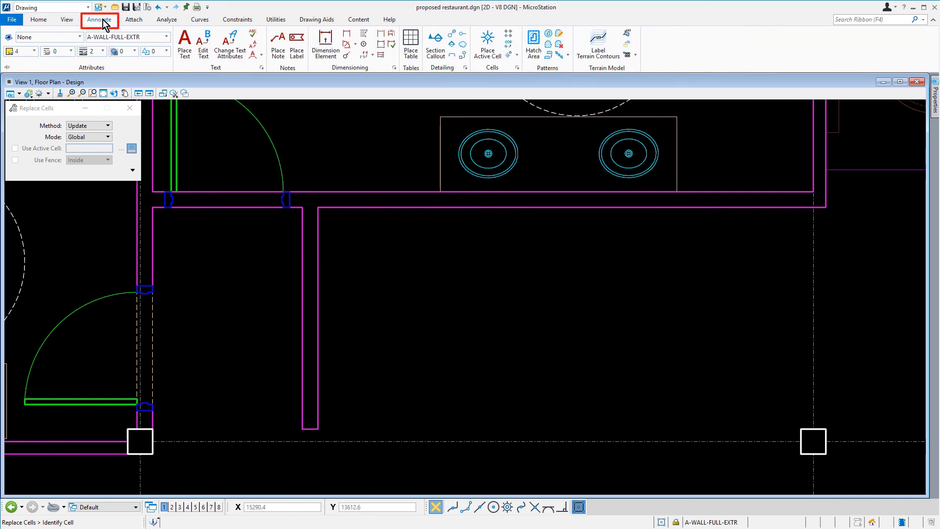
Make Lounge Seating 3 the active cell with a 45° active angle.
click(488, 44)
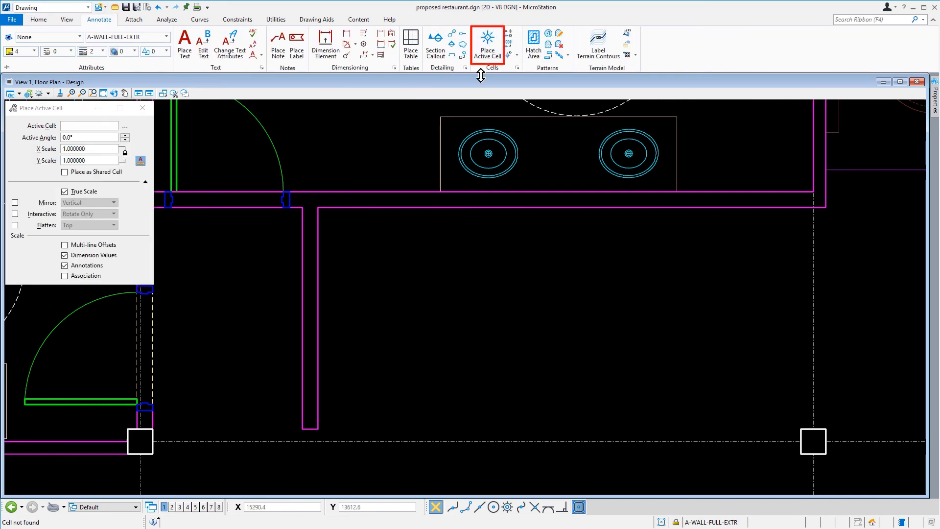
click(125, 127)
scroll(716, 198, down, 5)
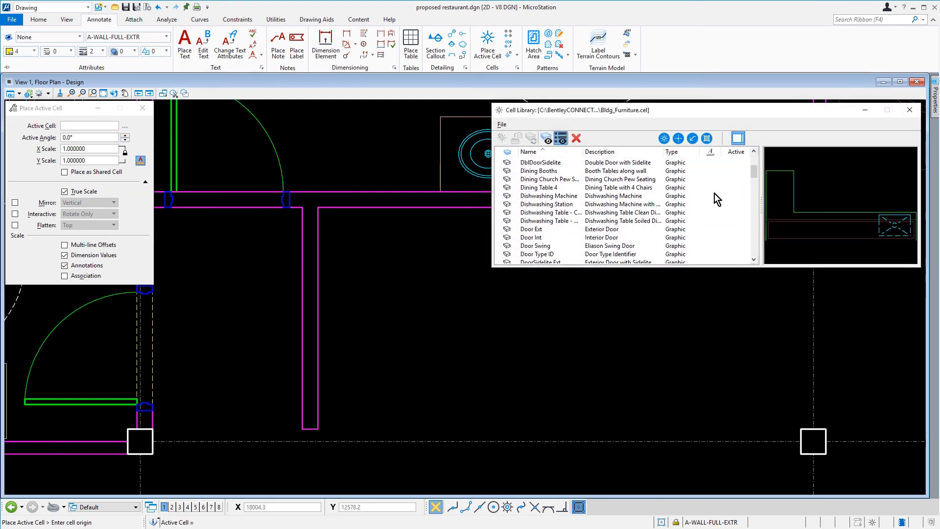
scroll(716, 198, down, 3)
scroll(716, 198, down, 6)
click(566, 188)
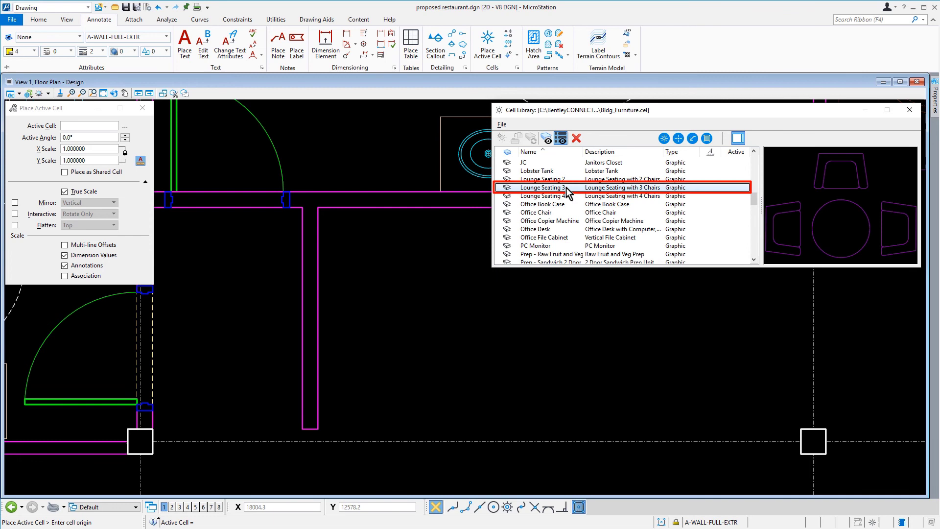
double_click(566, 189)
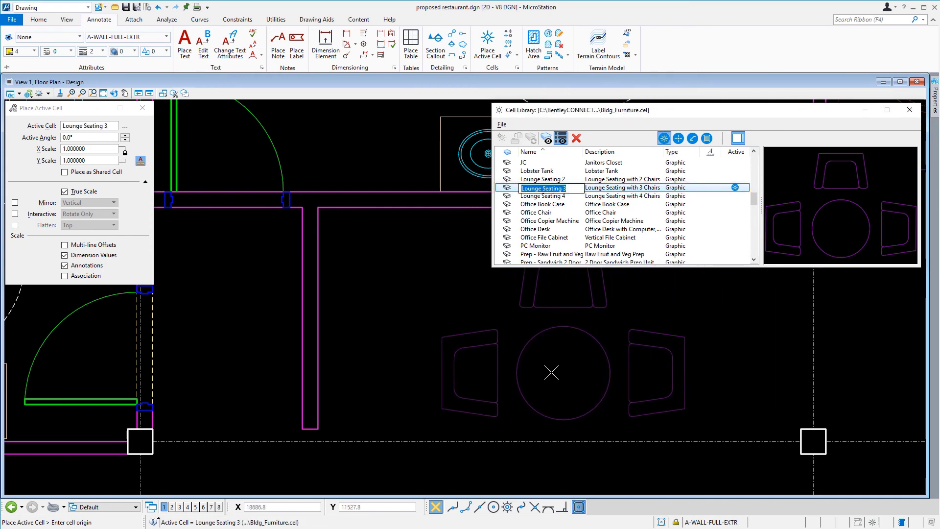
click(91, 138)
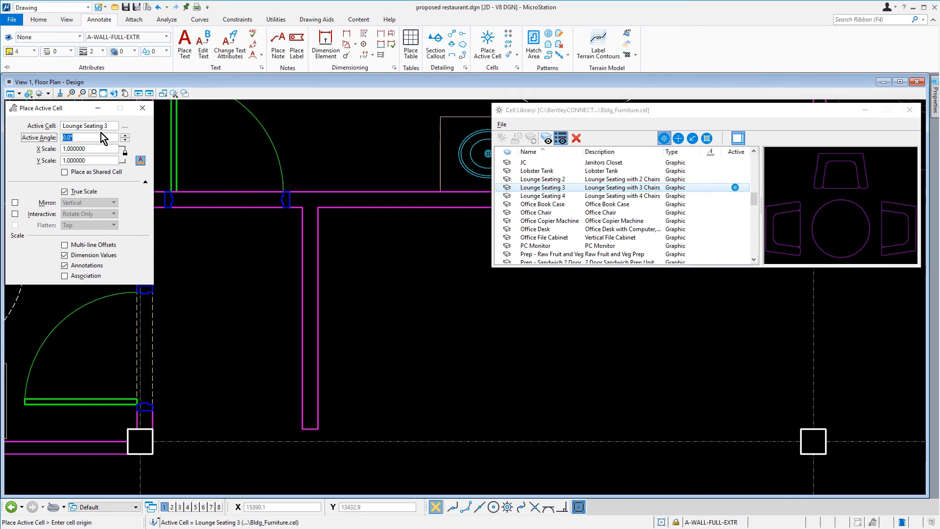
text(45)
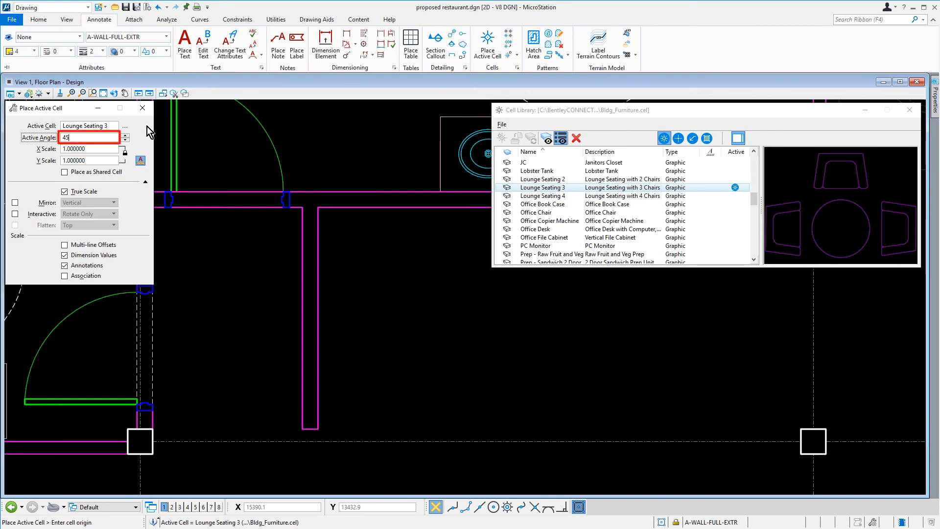
key(Tab)
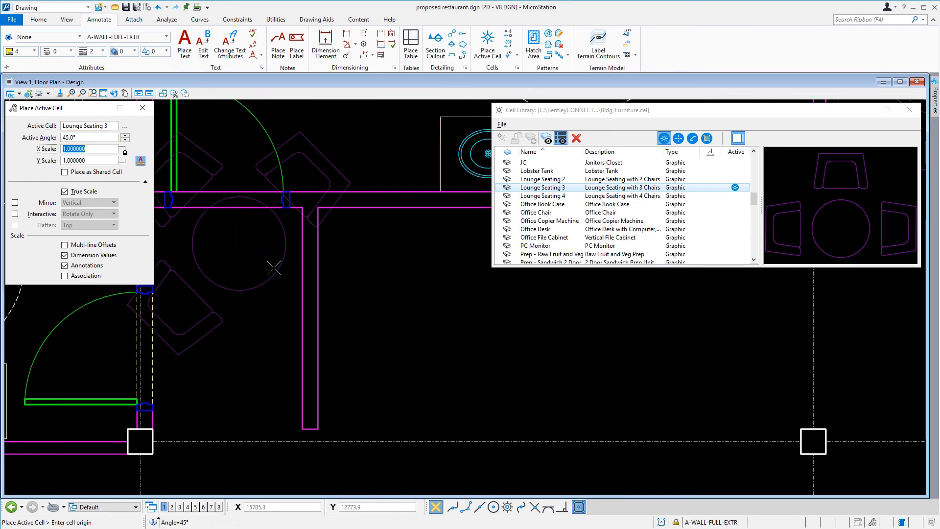
click(910, 110)
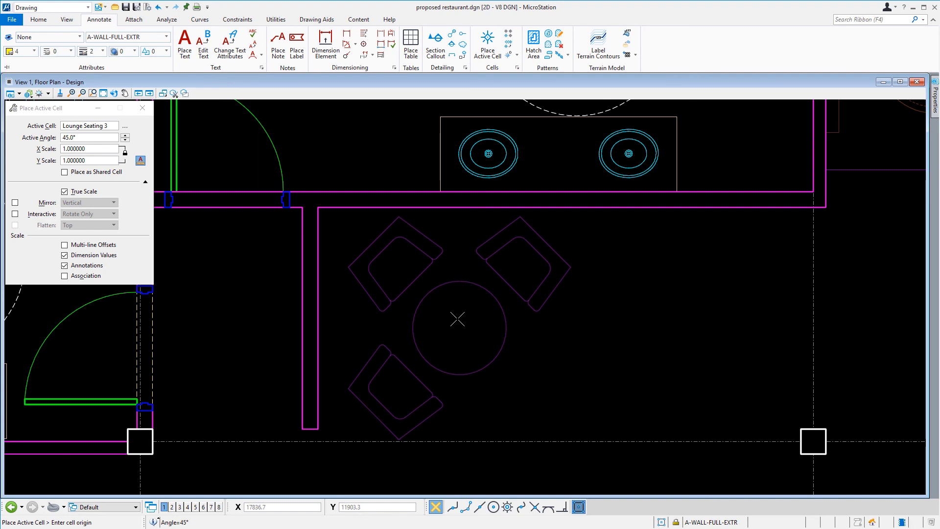
Place Lounge Seating 3 offset X 1066, Y 1066 from the wall corner.
click(318, 206)
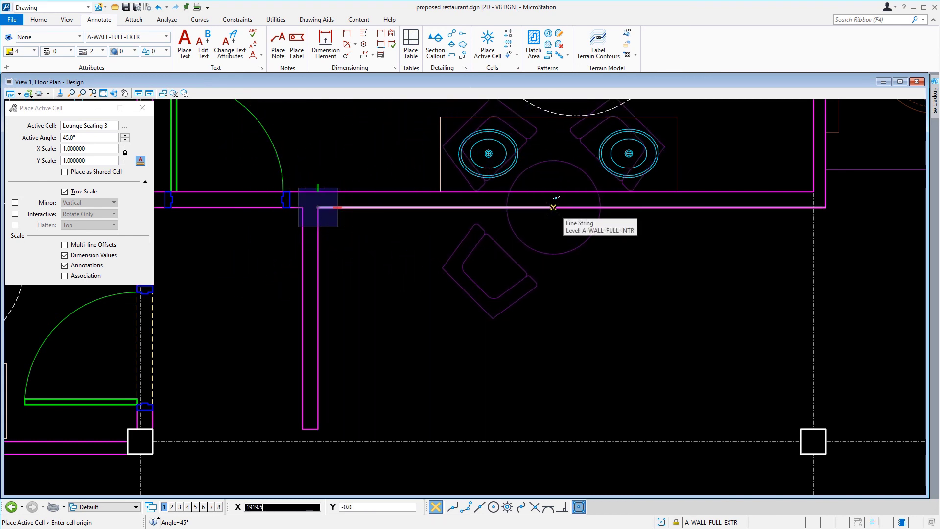
text(1066)
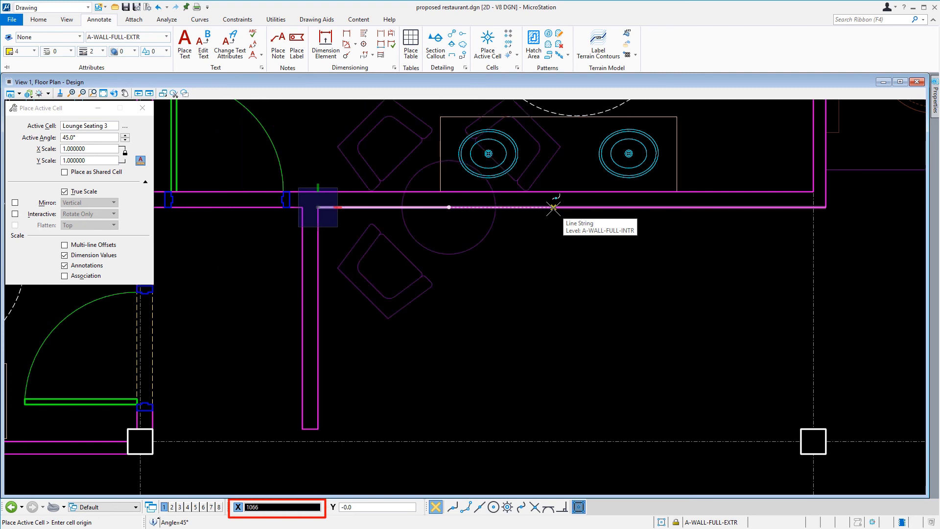
text(1)
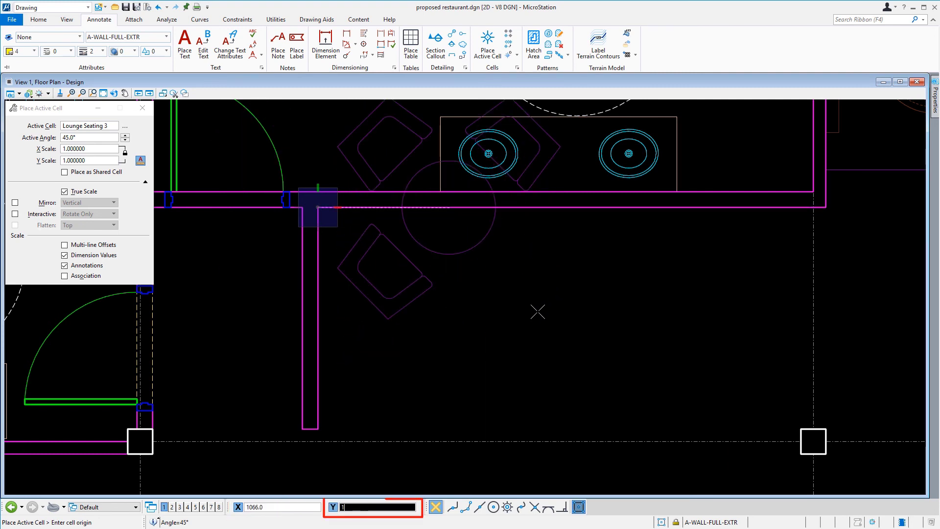
text(06)
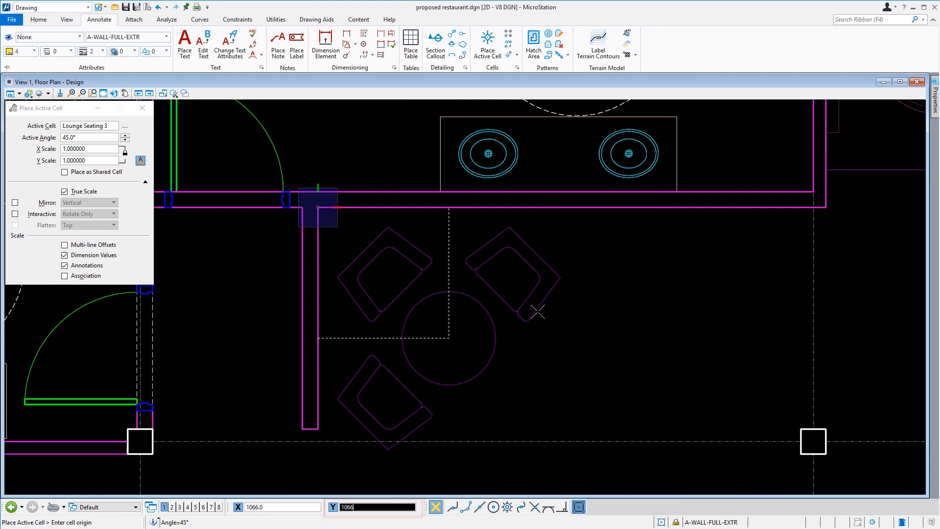
text(6)
key(Return)
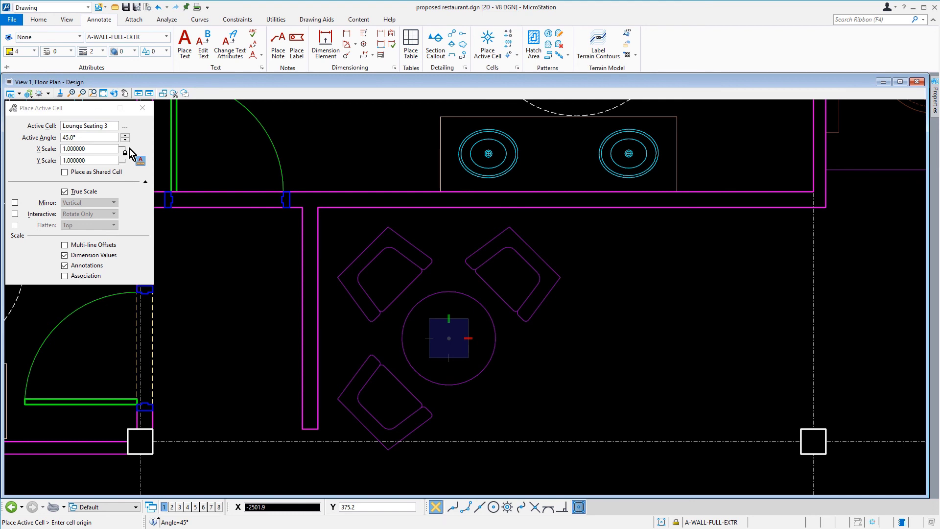
click(112, 126)
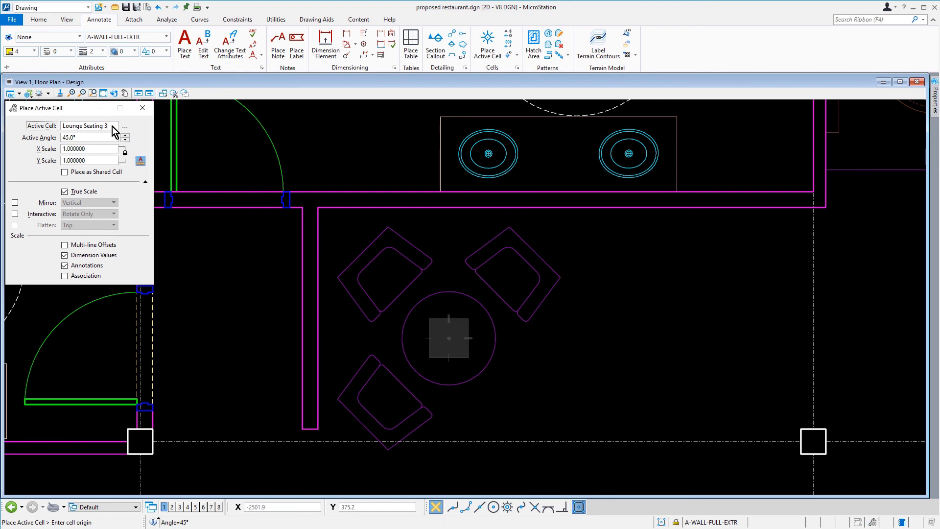
Place a Lounge Seating 2 cell 1981 to the right of the first lounge table.
key(BackSpace)
text(2)
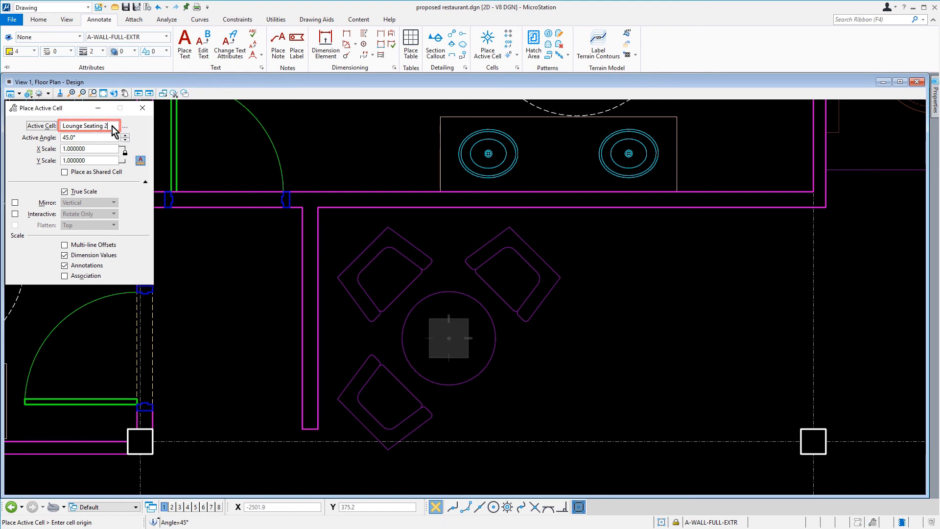
key(Return)
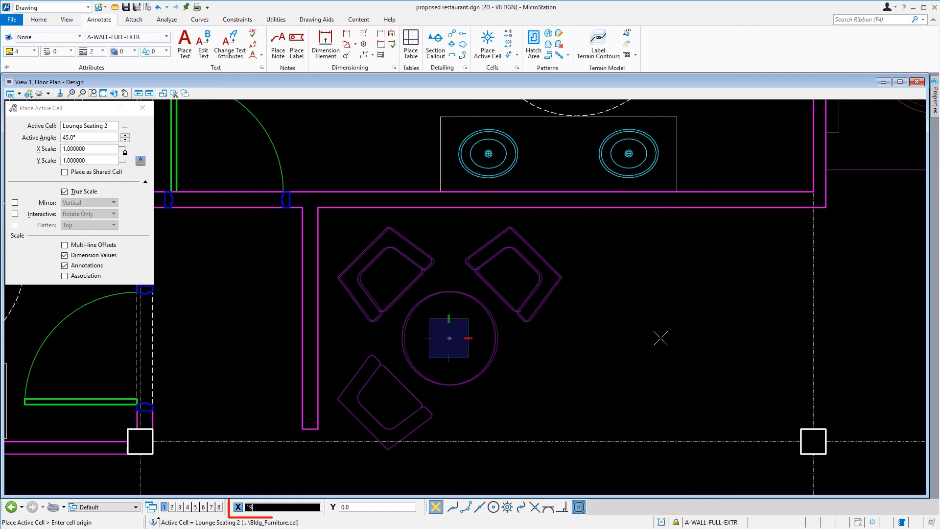
text(1981)
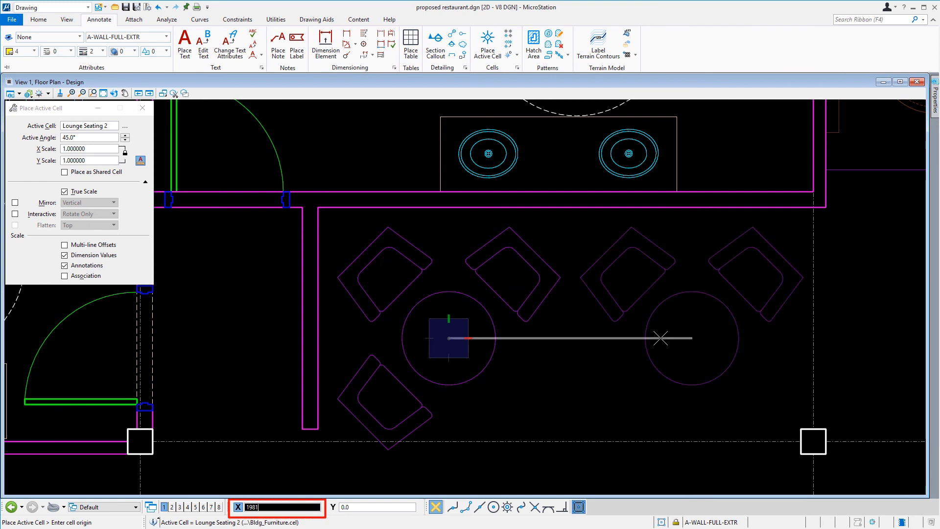
click(660, 338)
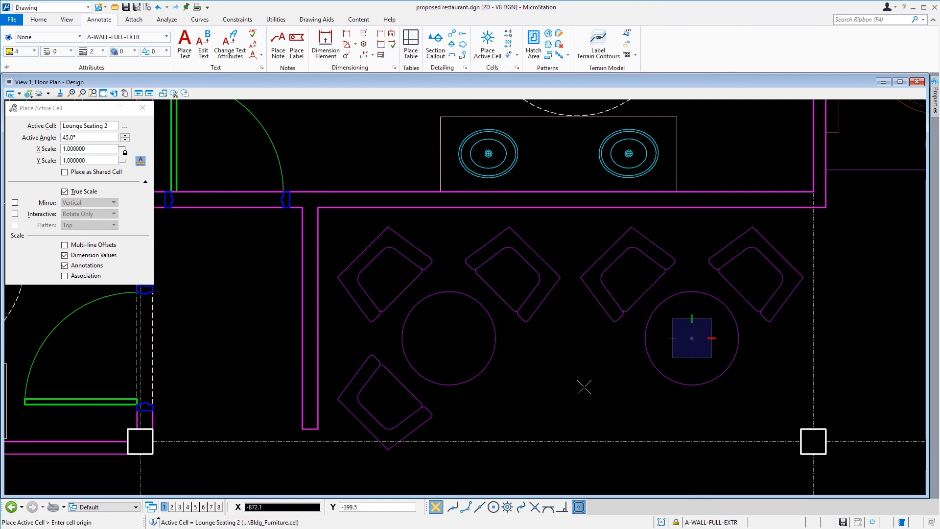
key(Escape)
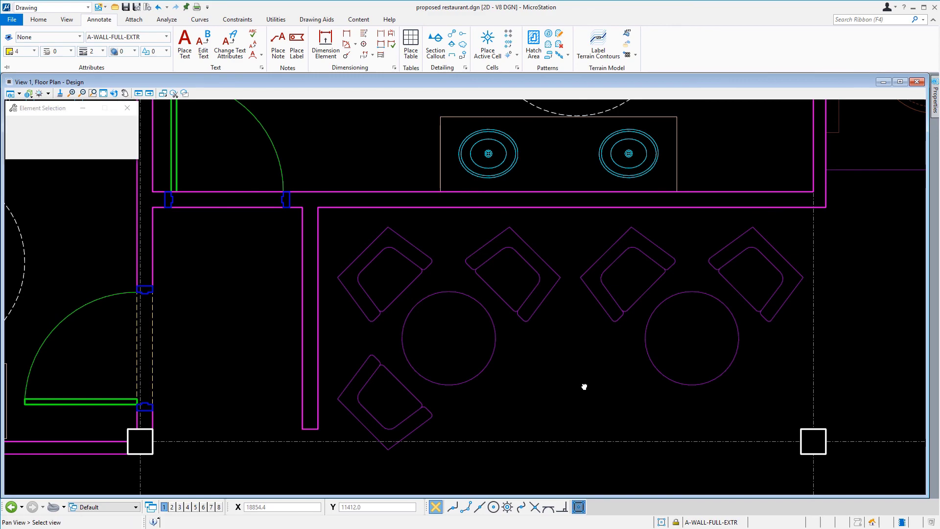
Fit the view to show the entire restaurant floor plan with both lounge groups.
middle_click(584, 387)
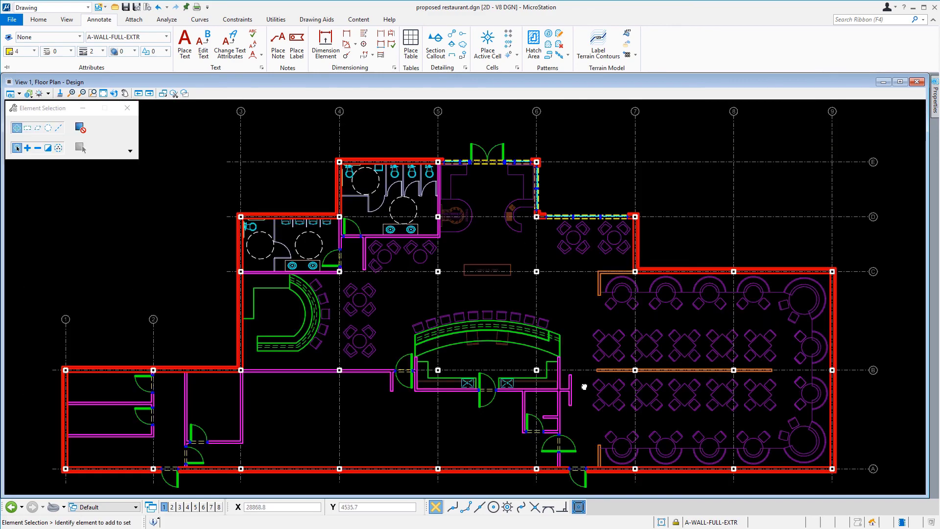